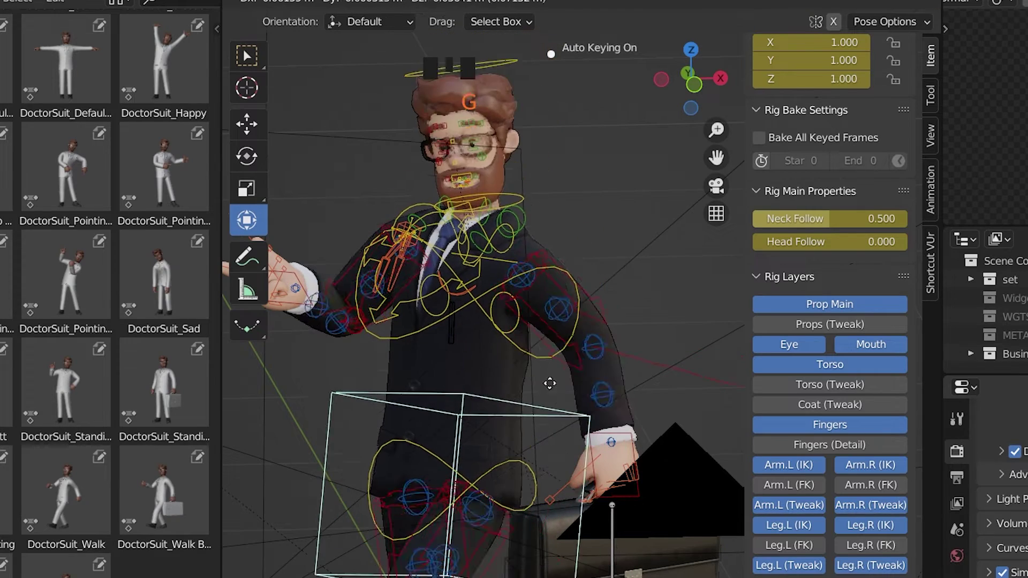
- Move the jaw control under the businessman's chin to open his mouth
{"action": "key", "text": "Right"}
{"action": "key", "text": "Right"}
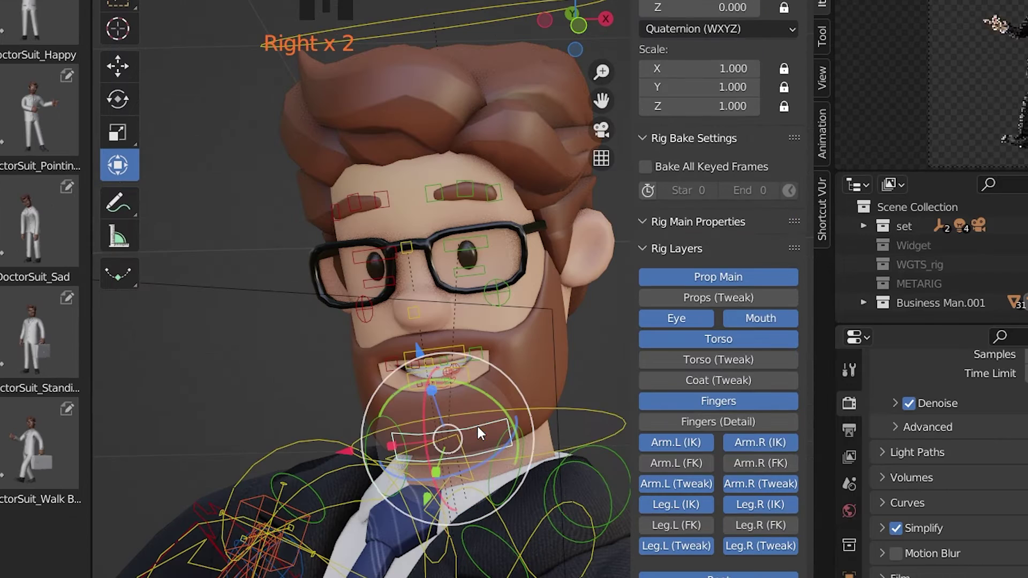
{"action": "key", "text": "g"}
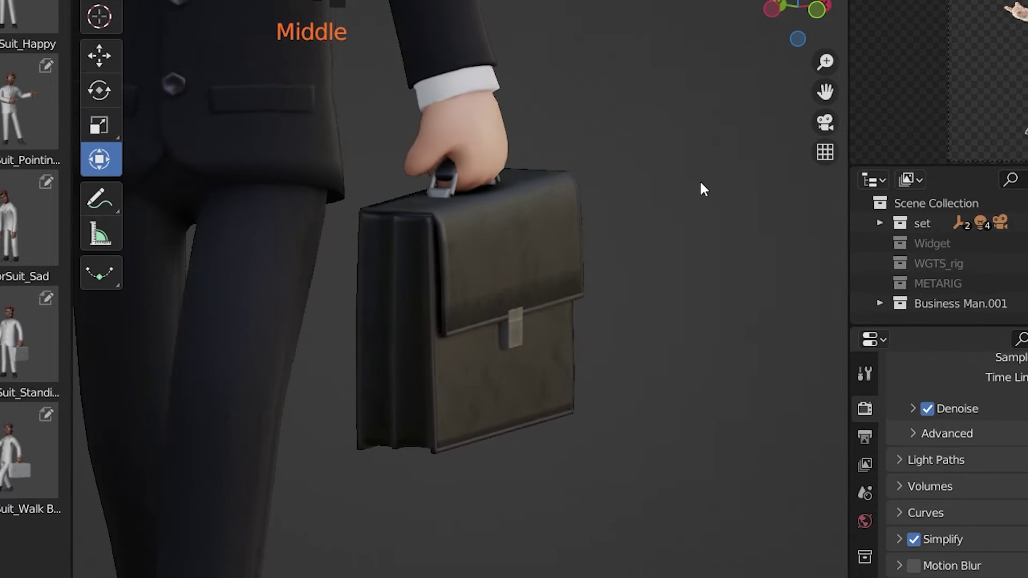
- Try out pose library assets on the businessman and pose him standing with the briefcase
{"action": "middle_click_drag", "start_coordinate": [700, 179], "coordinate": [351, 191]}
{"action": "key", "text": "Left"}
{"action": "key", "text": "Left"}
{"action": "key", "text": "Left"}
{"action": "key", "text": "Left"}
{"action": "key", "text": "Left"}
{"action": "key", "text": "Left"}
{"action": "key", "text": "Left"}
{"action": "key", "text": "Left"}
{"action": "key", "text": "Left"}
{"action": "key", "text": "Left"}
{"action": "key", "text": "Left"}
{"action": "key", "text": "Left"}
{"action": "key", "text": "Left"}
{"action": "key", "text": "Left"}
{"action": "key", "text": "Left"}
{"action": "key", "text": "Left"}
{"action": "key", "text": "Left"}
{"action": "key", "text": "Left"}
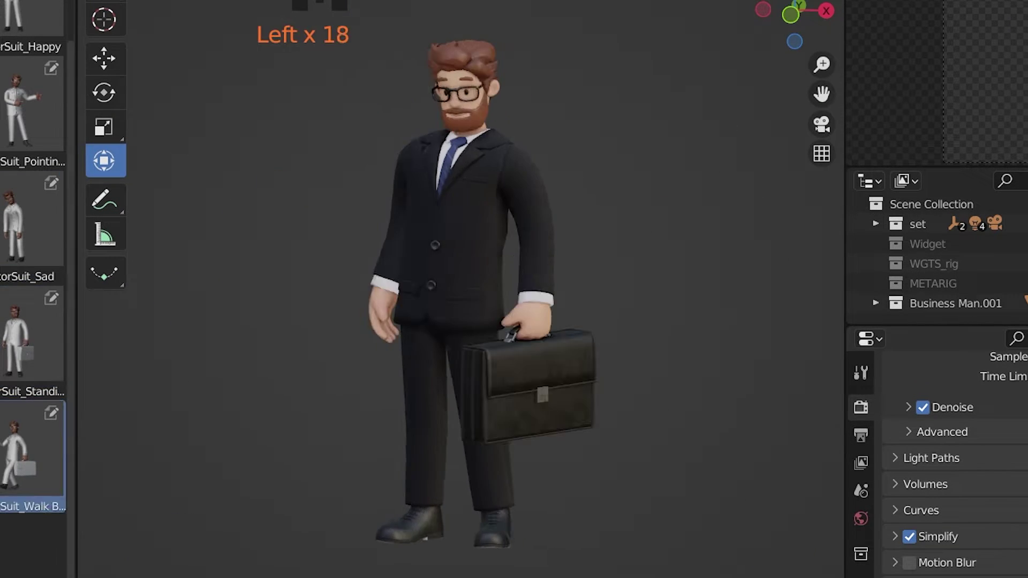
{"action": "key", "text": "Left"}
{"action": "key", "text": "Left"}
{"action": "key", "text": "Left"}
{"action": "key", "text": "Left"}
{"action": "key", "text": "Left"}
{"action": "key", "text": "Left"}
{"action": "key", "text": "Left"}
{"action": "key", "text": "Left"}
{"action": "key", "text": "Left"}
{"action": "key", "text": "Left"}
{"action": "key", "text": "Left"}
{"action": "key", "text": "Left"}
{"action": "key", "text": "Left"}
{"action": "key", "text": "Left"}
{"action": "key", "text": "Left"}
{"action": "key", "text": "Left"}
{"action": "key", "text": "Left"}
{"action": "key", "text": "Left"}
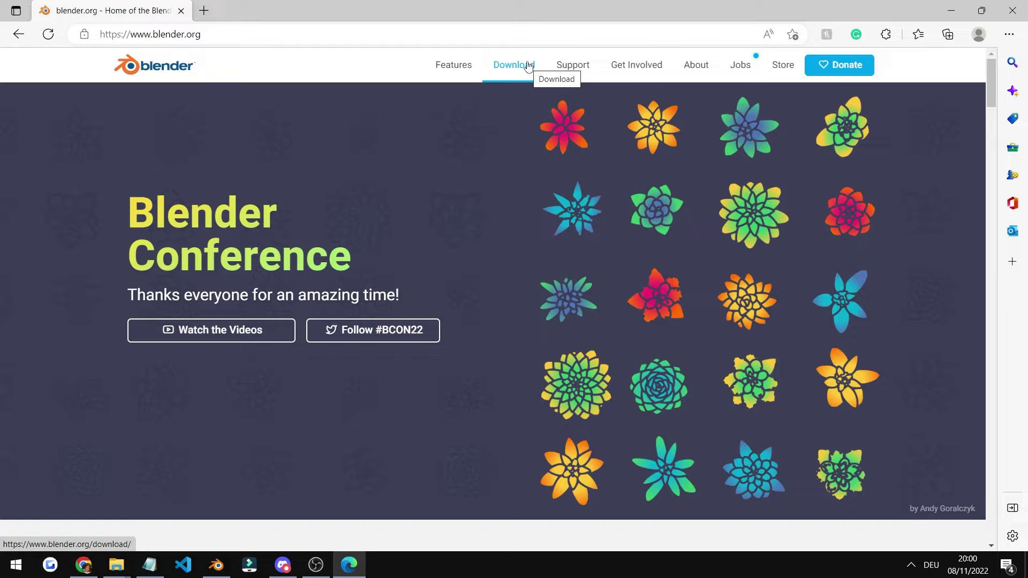
- Open the Download page of the Blender website
{"action": "left_click", "coordinate": [528, 66]}
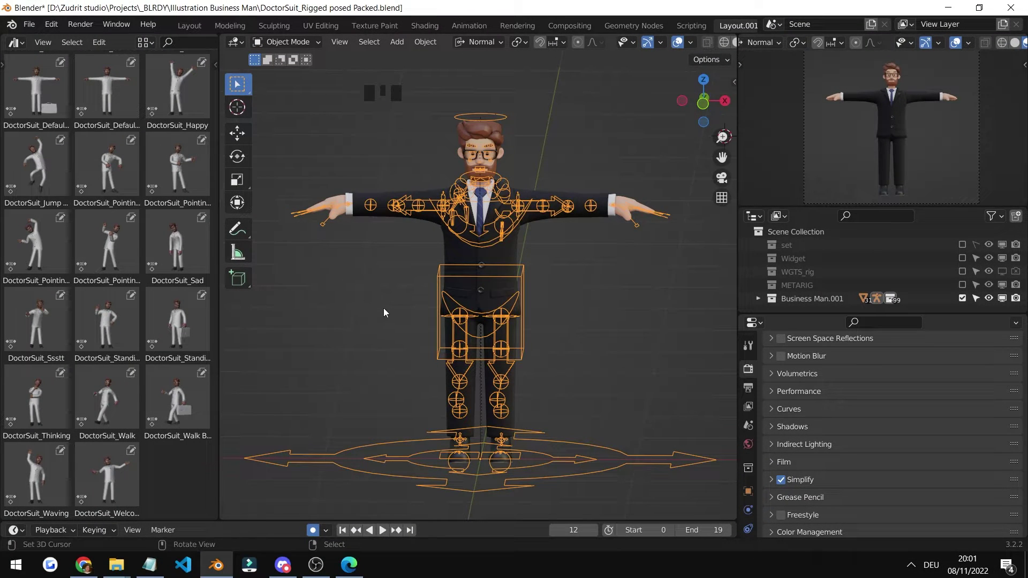
- Switch the businessman's rig from Object Mode to Pose Mode
{"action": "key", "text": "Tab"}
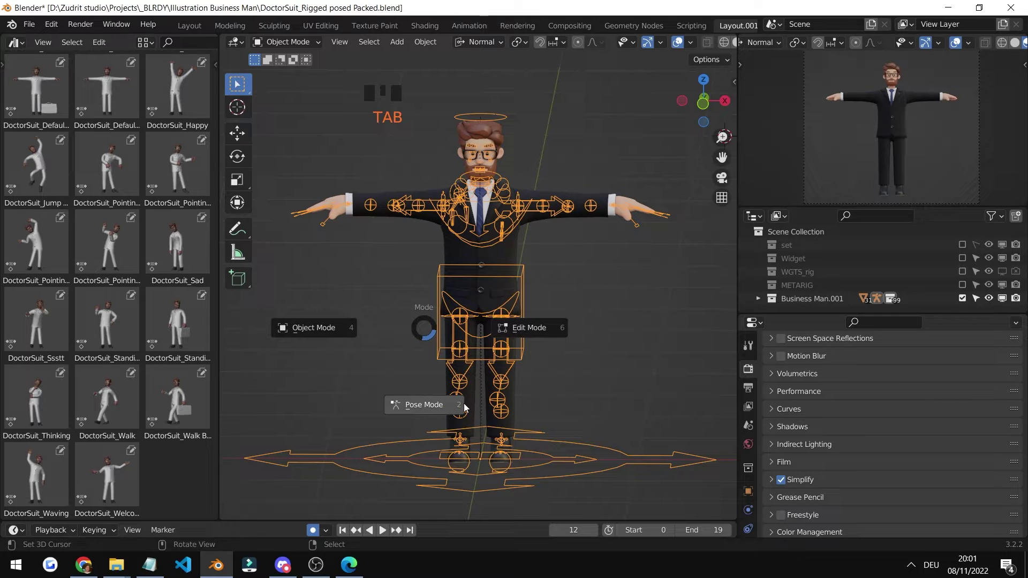
{"action": "left_click", "coordinate": [464, 383]}
{"action": "scroll", "coordinate": [523, 287], "scroll_direction": "up", "scroll_amount": 3}
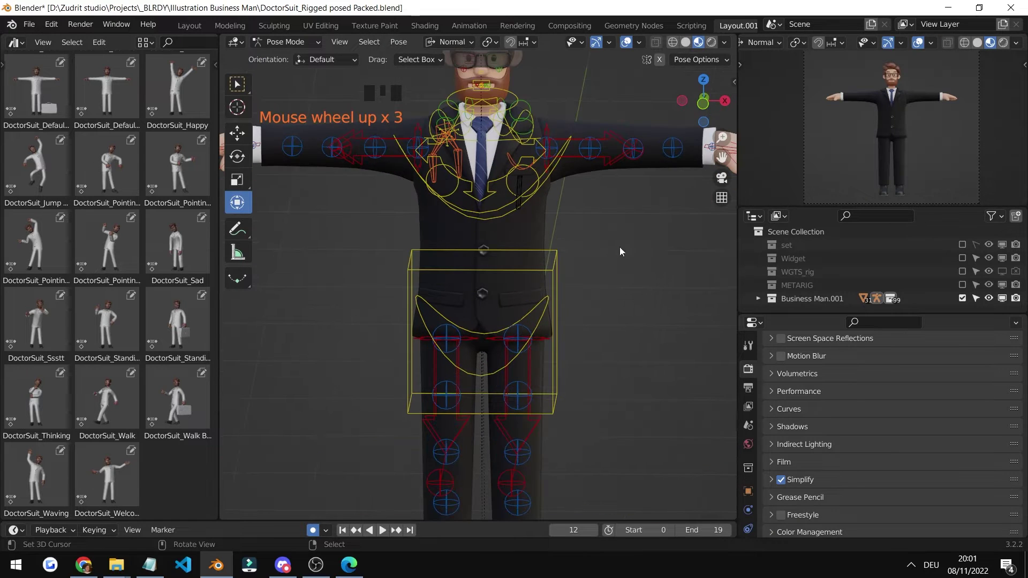
- Show the sidebar with the rig layers and widen the 3D viewport by narrowing the asset browser
{"action": "key", "text": "n"}
{"action": "scroll", "coordinate": [510, 291], "scroll_direction": "down", "scroll_amount": 4}
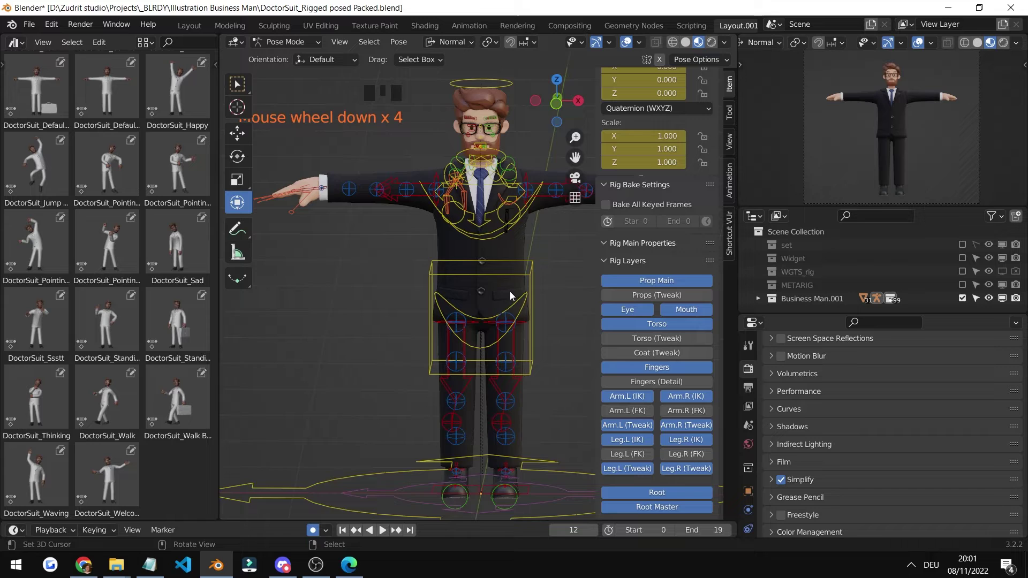
{"action": "middle_click_drag", "start_coordinate": [510, 291], "coordinate": [490, 285], "text": "shift"}
{"action": "left_click_drag", "start_coordinate": [219, 302], "coordinate": [143, 294]}
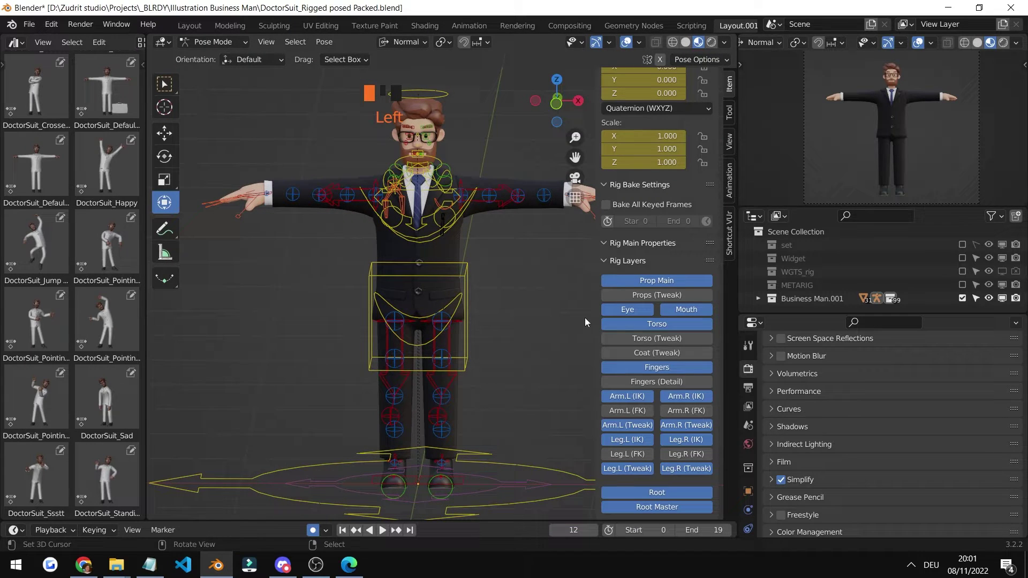
- Hide the Arm.L, Arm.R, Leg.L and Leg.R tweak layers of the rig
{"action": "scroll", "coordinate": [634, 377], "scroll_direction": "down", "scroll_amount": 1}
{"action": "left_click", "coordinate": [636, 425]}
{"action": "left_click", "coordinate": [639, 425]}
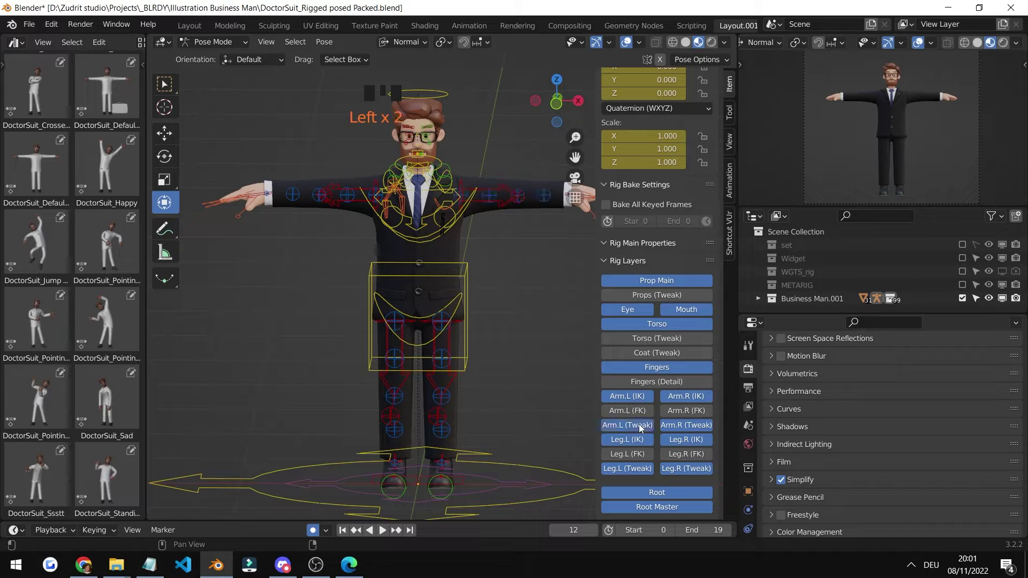
{"action": "left_click", "coordinate": [638, 424]}
{"action": "left_click", "coordinate": [680, 423]}
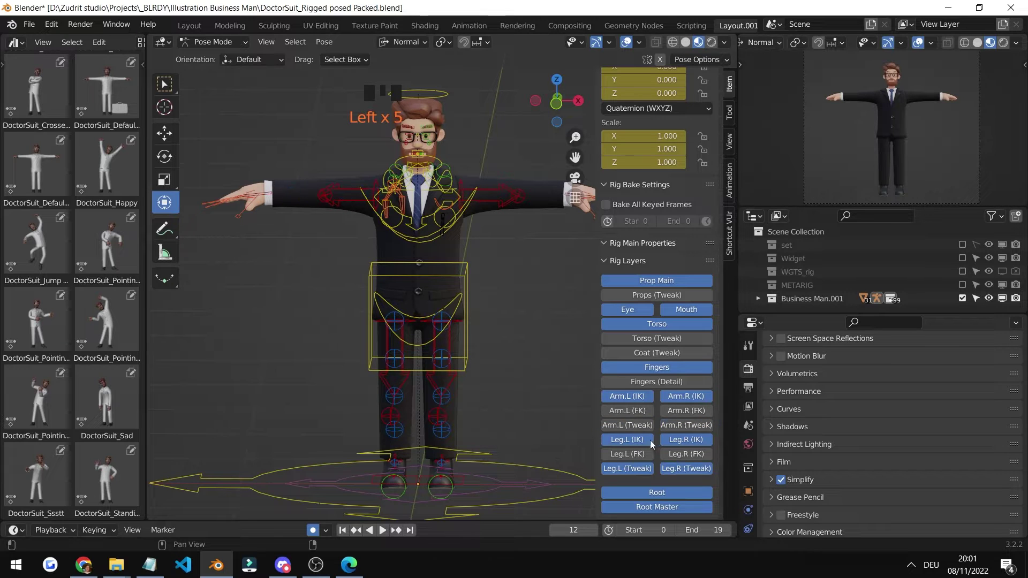
{"action": "left_click", "coordinate": [643, 469]}
{"action": "left_click", "coordinate": [686, 468]}
- Move the jaw control below the chin to open the character's mouth
{"action": "scroll", "coordinate": [463, 285], "scroll_direction": "down", "scroll_amount": 2}
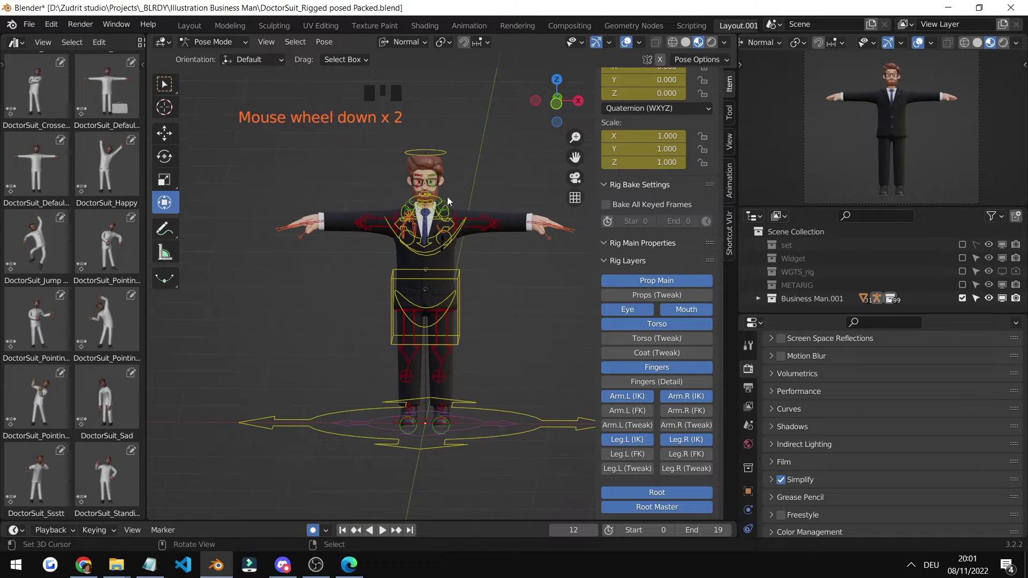
{"action": "middle_click_drag", "start_coordinate": [448, 198], "coordinate": [464, 220], "text": "shift"}
{"action": "scroll", "coordinate": [383, 294], "scroll_direction": "up", "scroll_amount": 8}
{"action": "scroll", "coordinate": [431, 293], "scroll_direction": "up", "scroll_amount": 4}
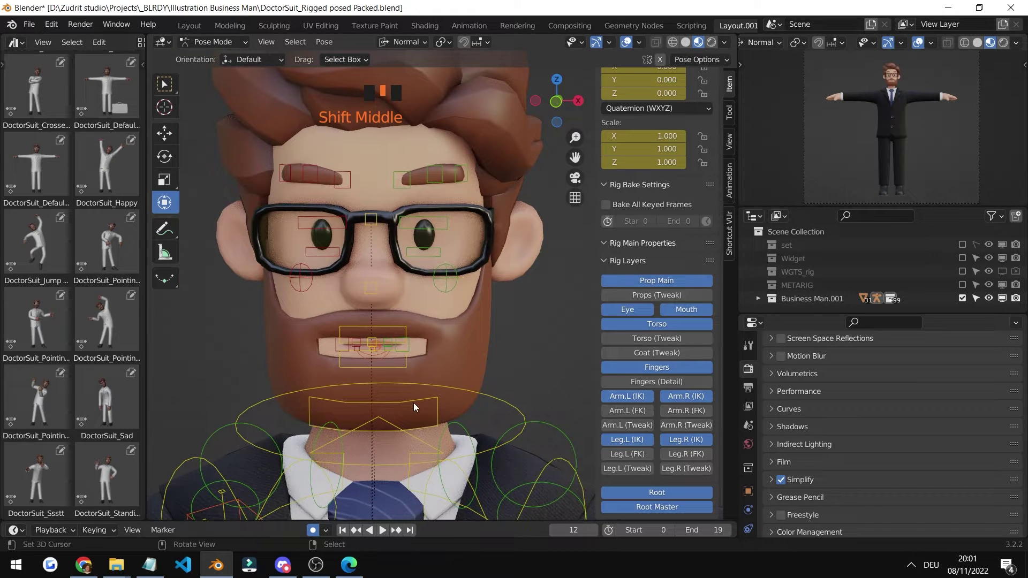
{"action": "right_click", "coordinate": [414, 404]}
{"action": "key", "text": "g"}
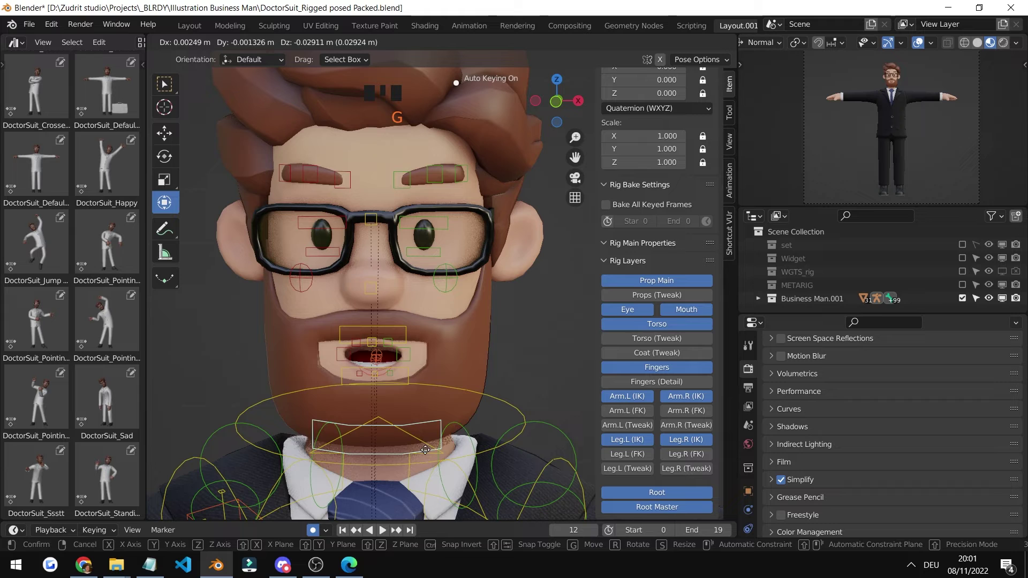
{"action": "middle_click_drag", "start_coordinate": [397, 398], "coordinate": [502, 439]}
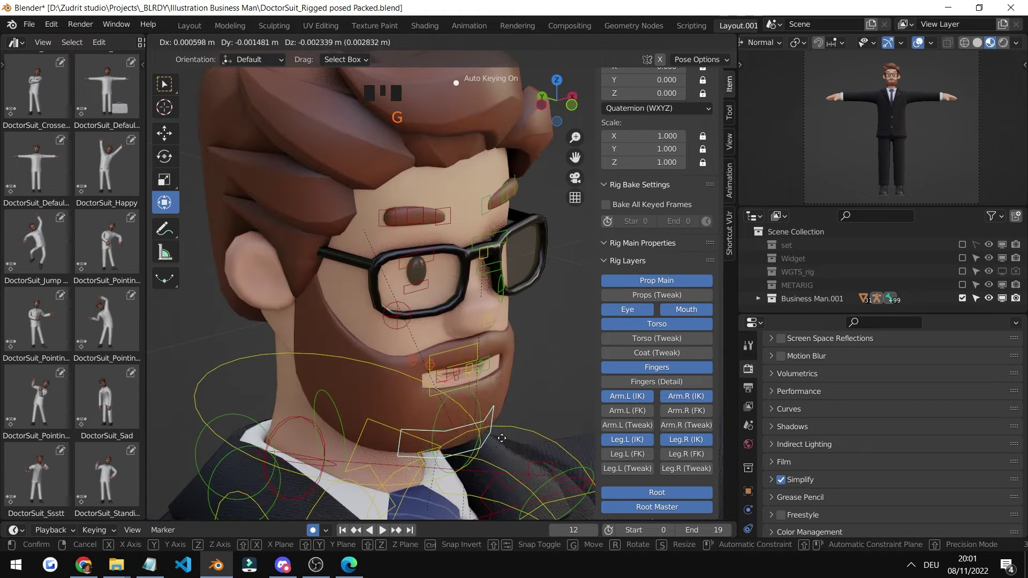
{"action": "left_click", "coordinate": [479, 407]}
- Move a small mouth control to reshape the character's open lips
{"action": "right_click", "coordinate": [450, 393]}
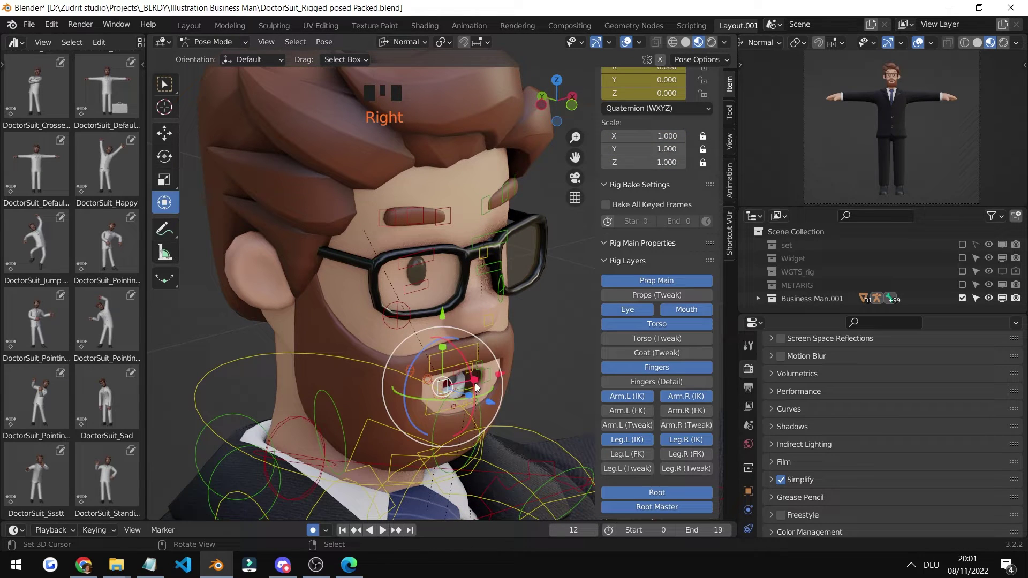
{"action": "right_click", "coordinate": [447, 399]}
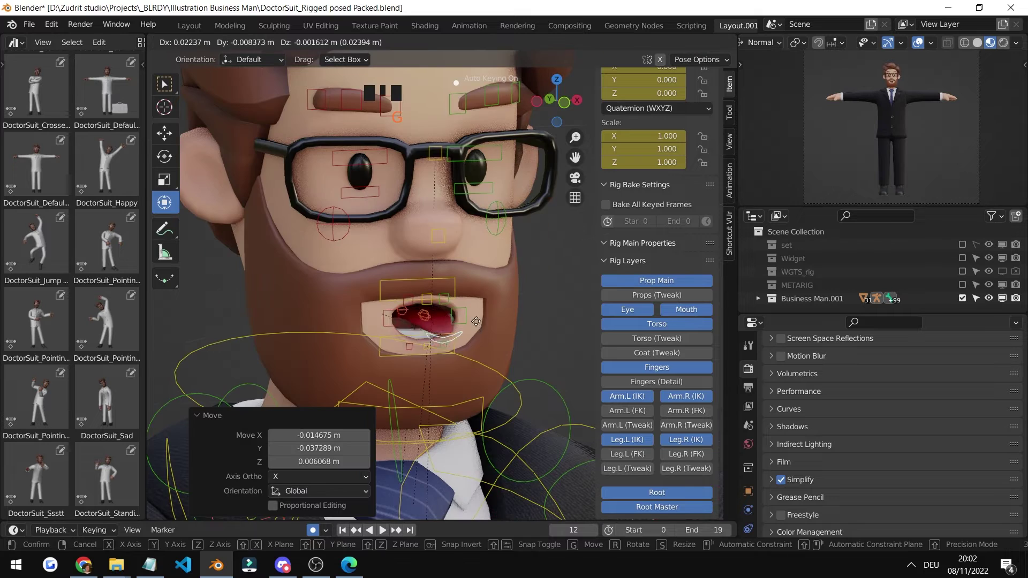
{"action": "left_click", "coordinate": [474, 314]}
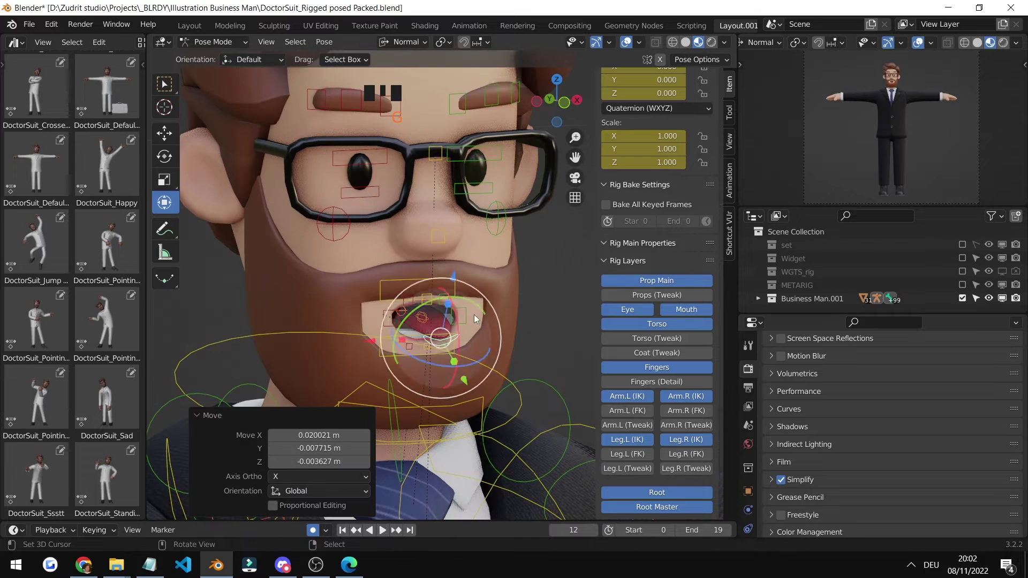
- Try tilting the character's head sideways by rotating the ring control above the hair
{"action": "scroll", "coordinate": [471, 310], "scroll_direction": "down", "scroll_amount": 5}
{"action": "scroll", "coordinate": [423, 171], "scroll_direction": "up", "scroll_amount": 1}
{"action": "scroll", "coordinate": [441, 129], "scroll_direction": "down", "scroll_amount": 4}
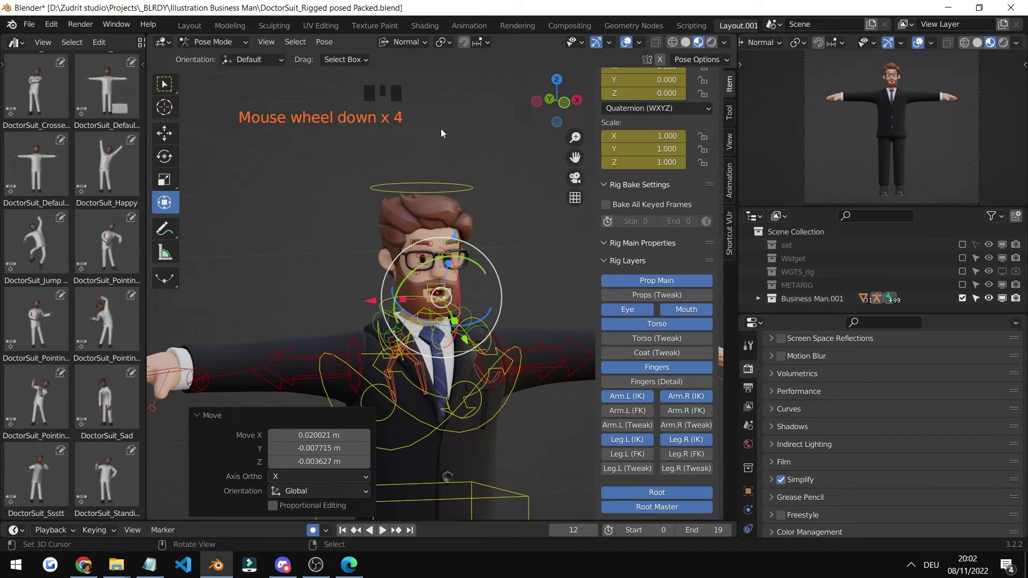
{"action": "middle_click_drag", "start_coordinate": [441, 128], "coordinate": [446, 175]}
{"action": "right_click", "coordinate": [460, 184]}
{"action": "key", "text": "r"}
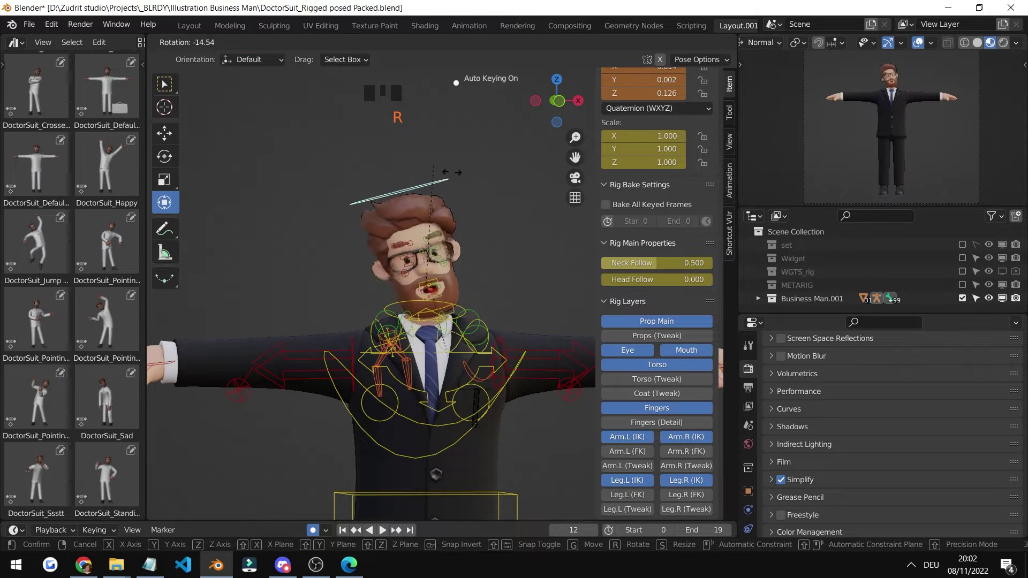
{"action": "right_click", "coordinate": [453, 177]}
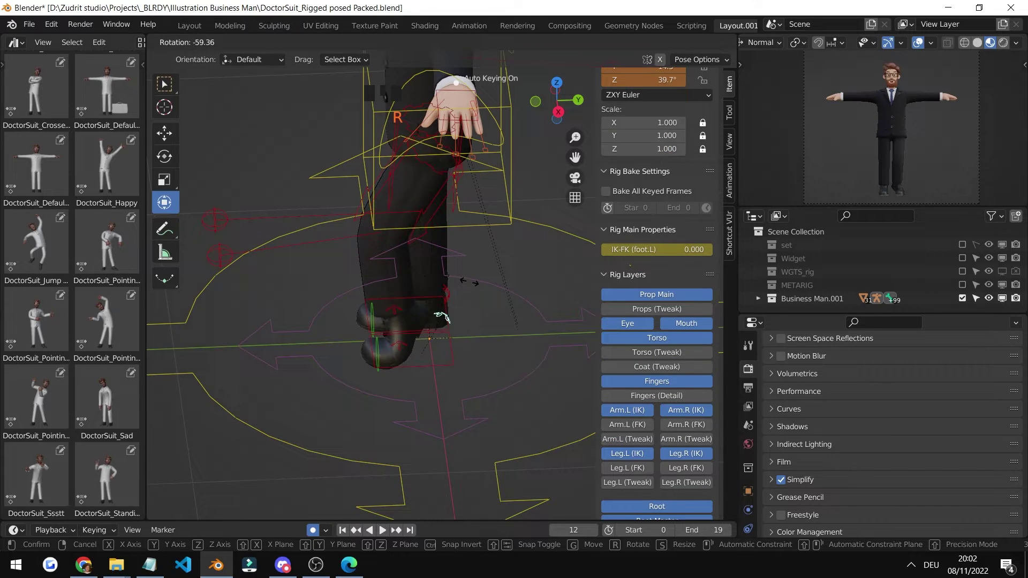
- Try rotating the left heel control and moving the left foot's IK control
{"action": "right_click", "coordinate": [446, 289]}
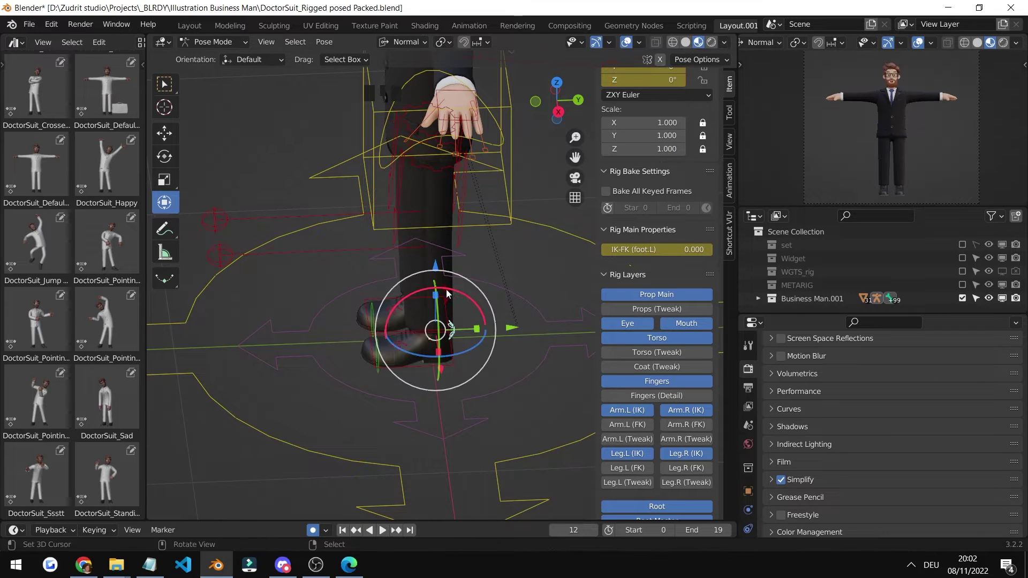
{"action": "right_click", "coordinate": [448, 363]}
{"action": "key", "text": "g"}
{"action": "right_click", "coordinate": [388, 288]}
- Try rotating the curved hip control around the character's waist
{"action": "scroll", "coordinate": [388, 288], "scroll_direction": "down", "scroll_amount": 3}
{"action": "middle_click_drag", "start_coordinate": [388, 288], "coordinate": [472, 273]}
{"action": "scroll", "coordinate": [468, 273], "scroll_direction": "up", "scroll_amount": 3}
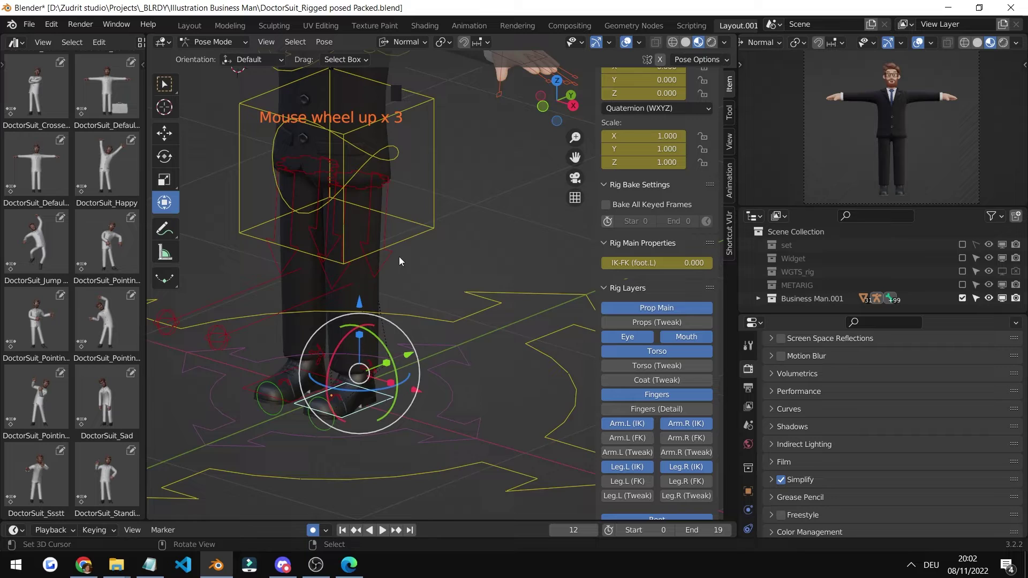
{"action": "middle_click_drag", "start_coordinate": [400, 256], "coordinate": [430, 248], "text": "shift"}
{"action": "scroll", "coordinate": [477, 299], "scroll_direction": "down", "scroll_amount": 3}
{"action": "right_click", "coordinate": [430, 248]}
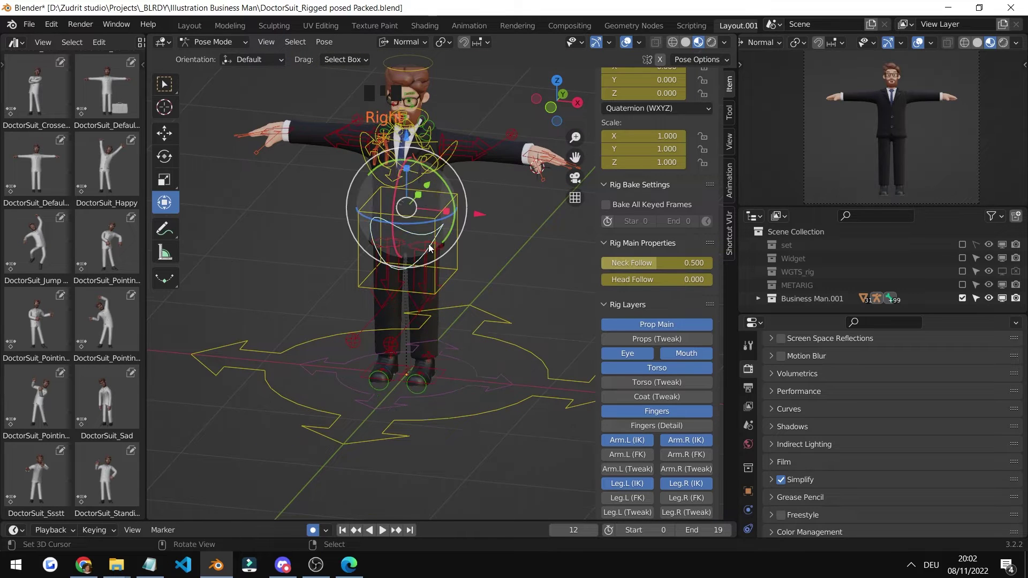
{"action": "key", "text": "r"}
{"action": "right_click", "coordinate": [461, 218]}
- Show the Props (Tweak) rig layer, look over the character's controls, and hide the layer again
{"action": "left_click", "coordinate": [660, 342]}
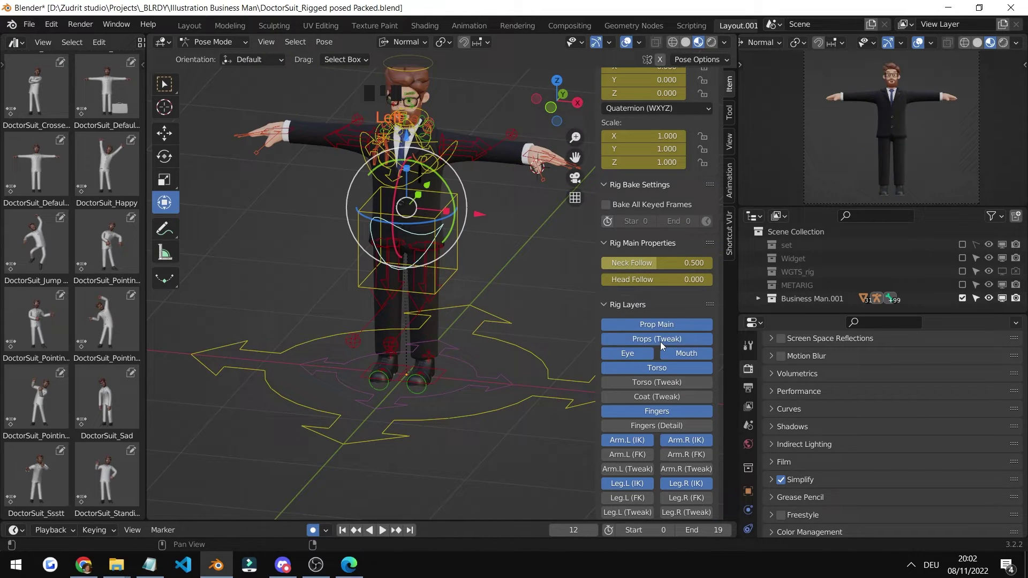
{"action": "scroll", "coordinate": [420, 146], "scroll_direction": "up", "scroll_amount": 2}
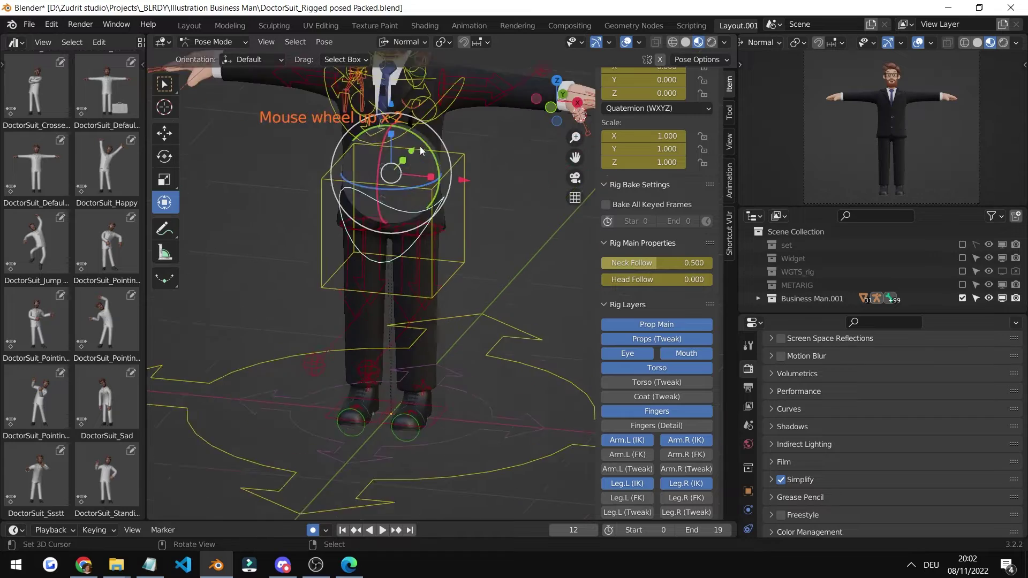
{"action": "middle_click_drag", "start_coordinate": [420, 147], "coordinate": [477, 434], "text": "shift"}
{"action": "scroll", "coordinate": [477, 433], "scroll_direction": "down", "scroll_amount": 2}
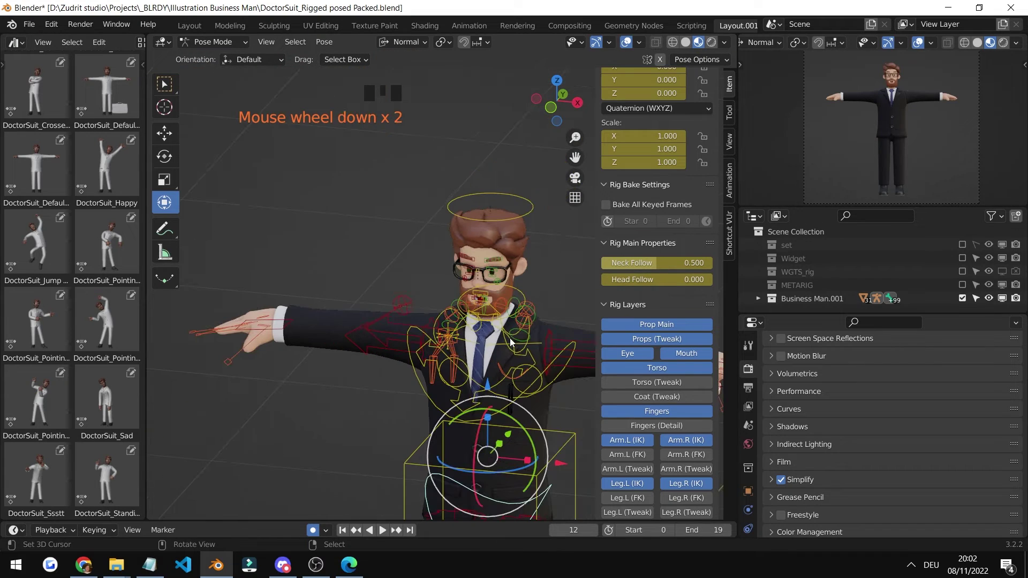
{"action": "left_click", "coordinate": [658, 342]}
{"action": "scroll", "coordinate": [448, 265], "scroll_direction": "up", "scroll_amount": 3}
{"action": "middle_click_drag", "start_coordinate": [447, 265], "coordinate": [304, 190], "text": "shift"}
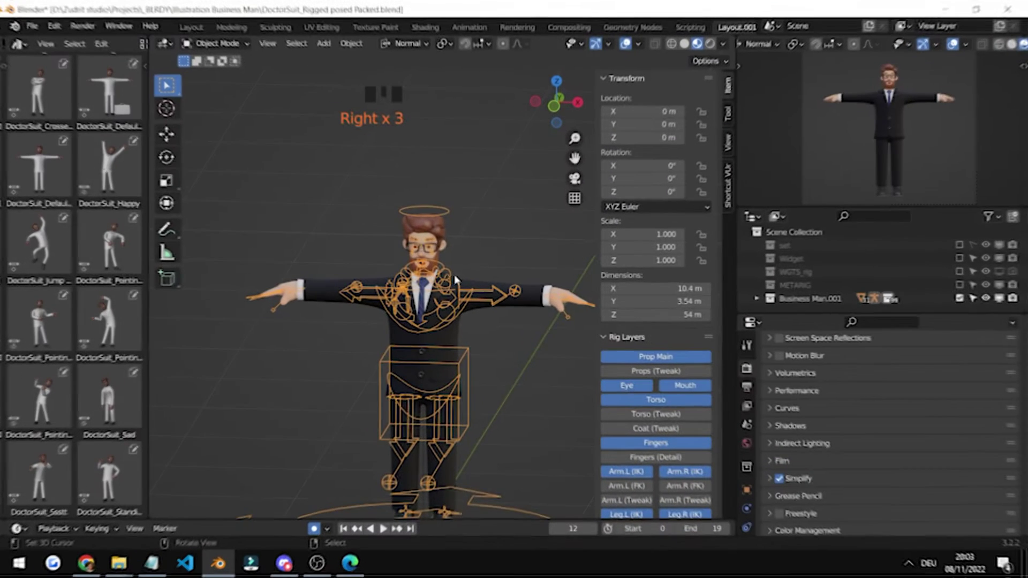
- Widen the 3D viewport by narrowing the camera preview, outliner and properties areas
{"action": "middle_click_drag", "start_coordinate": [455, 278], "coordinate": [450, 198], "text": "shift"}
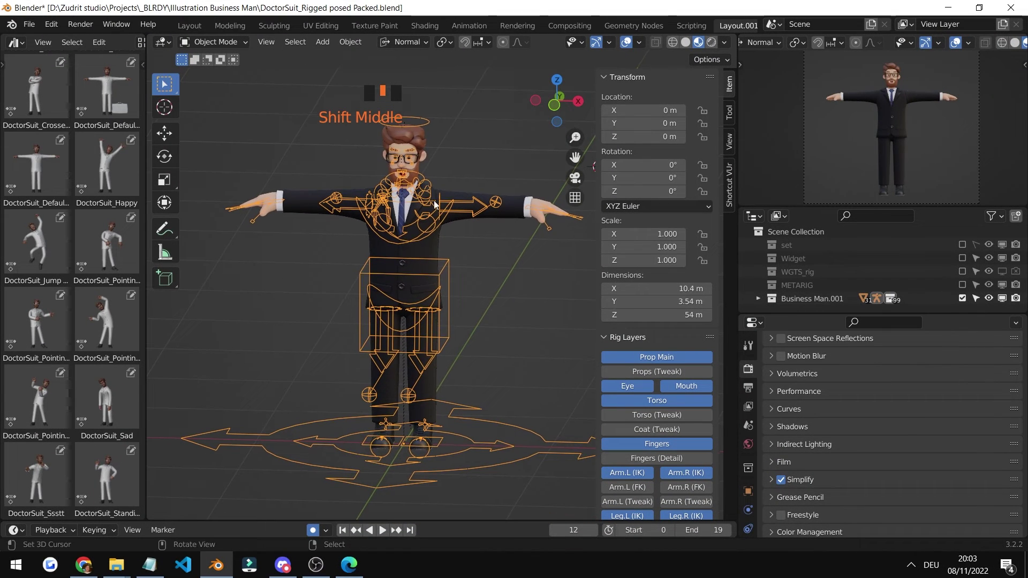
{"action": "left_click", "coordinate": [739, 310]}
{"action": "left_click_drag", "start_coordinate": [738, 304], "coordinate": [771, 304]}
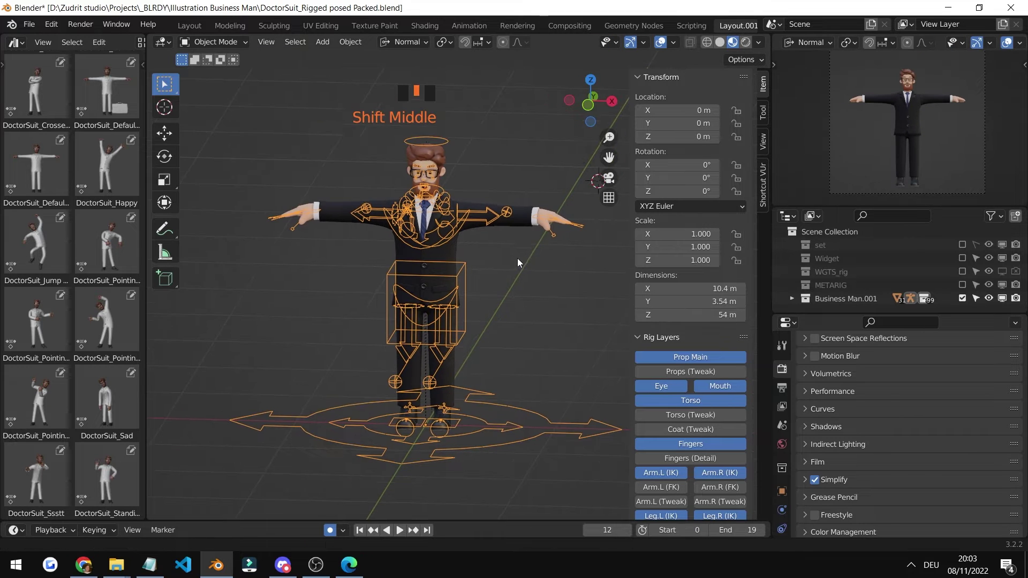
- Frame the whole character from the front and set its rig back to Pose Mode
{"action": "mouse_move", "coordinate": [517, 258]}
{"action": "middle_mouse_down", "text": "shift"}
{"action": "mouse_move", "coordinate": [531, 252]}
{"action": "mouse_move", "coordinate": [523, 250]}
{"action": "middle_mouse_up", "text": "shift"}
{"action": "scroll", "coordinate": [529, 250], "scroll_direction": "up", "scroll_amount": 1}
{"action": "scroll", "coordinate": [523, 249], "scroll_direction": "down", "scroll_amount": 2}
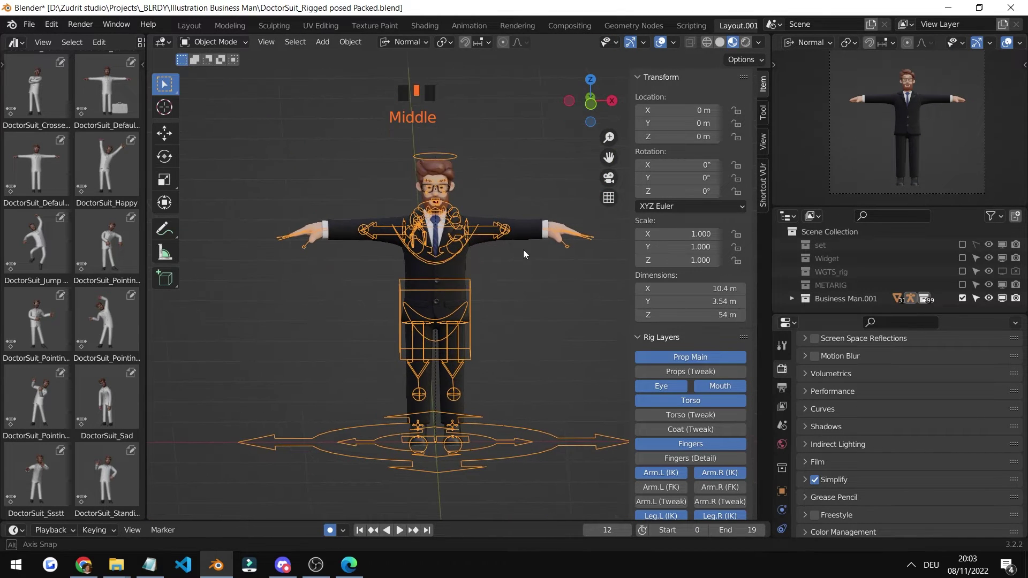
{"action": "left_click", "coordinate": [206, 41]}
{"action": "left_click", "coordinate": [204, 84]}
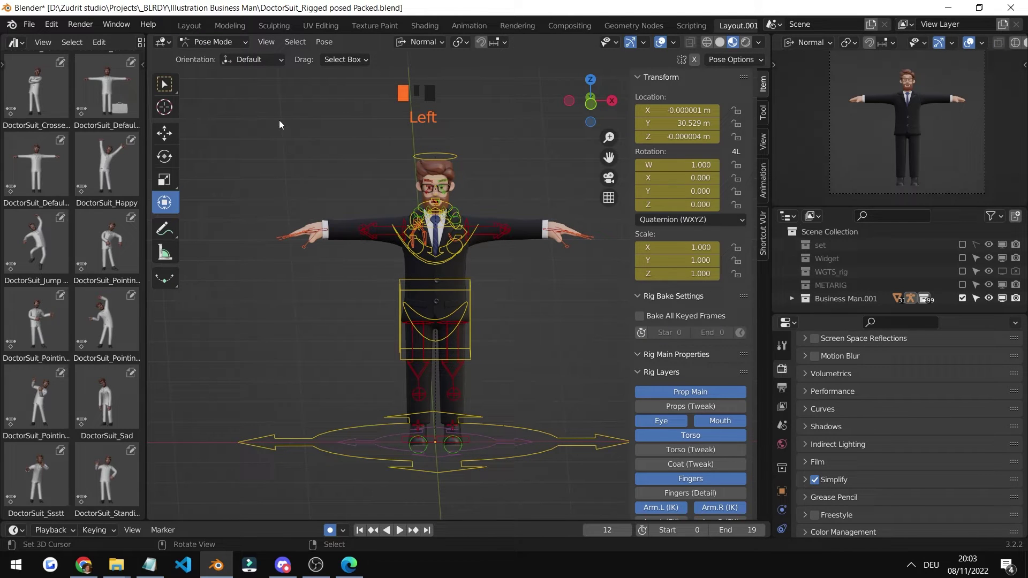
- Apply a pointing pose and then the DoctorSuit_Happy pose from the pose library to the character
{"action": "right_click", "coordinate": [359, 171]}
{"action": "scroll", "coordinate": [321, 188], "scroll_direction": "up", "scroll_amount": 1}
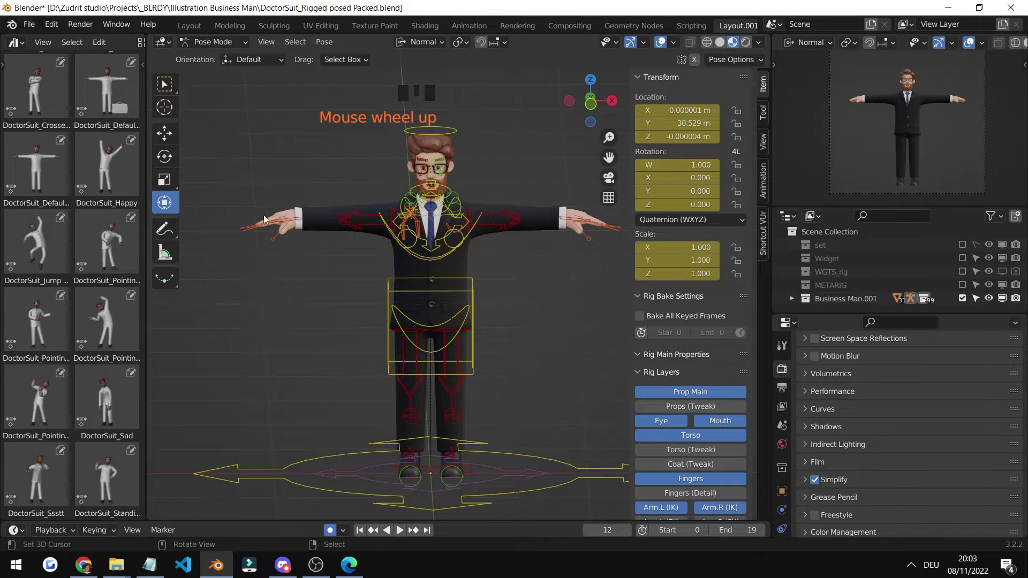
{"action": "left_click", "coordinate": [101, 216]}
{"action": "double_click", "coordinate": [102, 216]}
{"action": "left_click", "coordinate": [104, 172]}
{"action": "double_click", "coordinate": [104, 172]}
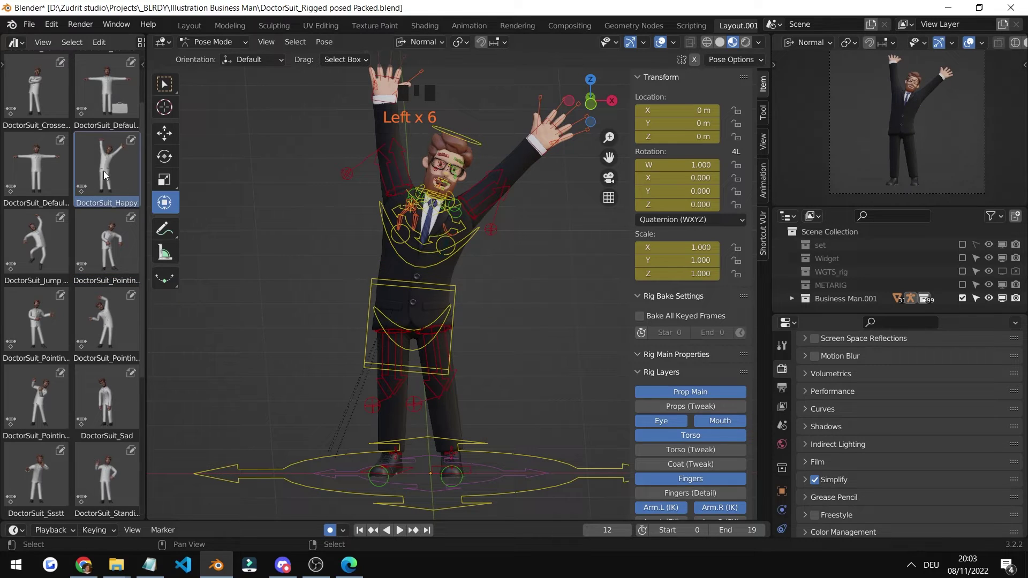
- Apply the DoctorSuit jump pose and then a pointing pose to the character
{"action": "left_click", "coordinate": [37, 243]}
{"action": "double_click", "coordinate": [38, 244]}
{"action": "left_click", "coordinate": [47, 326]}
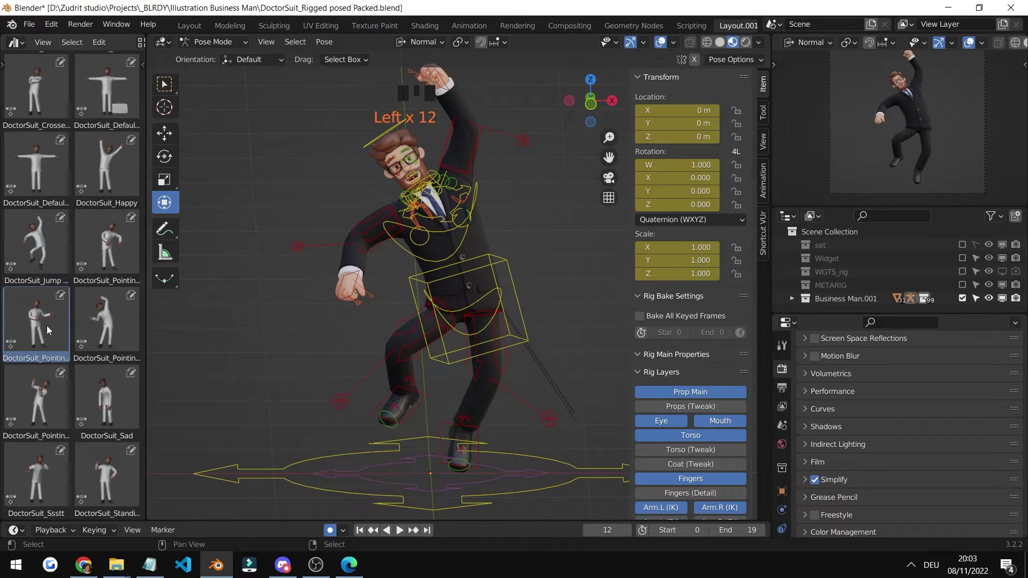
{"action": "double_click", "coordinate": [46, 325]}
- Apply the DoctorSuit_Sad pose and then a standing pose to the character
{"action": "left_click", "coordinate": [100, 386]}
{"action": "double_click", "coordinate": [100, 387]}
{"action": "scroll", "coordinate": [107, 399], "scroll_direction": "down", "scroll_amount": 3}
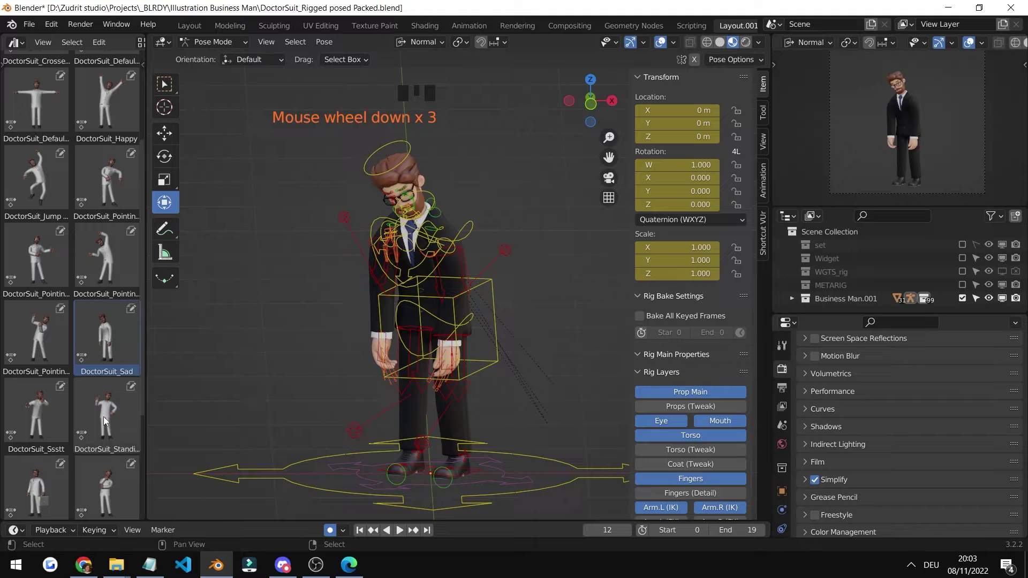
{"action": "left_click", "coordinate": [104, 417]}
{"action": "double_click", "coordinate": [104, 417]}
- Apply the DoctorSuit_Ssstt pose and then the DoctorSuit_Thinking pose from the pose library to the character
{"action": "left_click", "coordinate": [38, 412]}
{"action": "double_click", "coordinate": [39, 412]}
{"action": "left_click", "coordinate": [111, 473]}
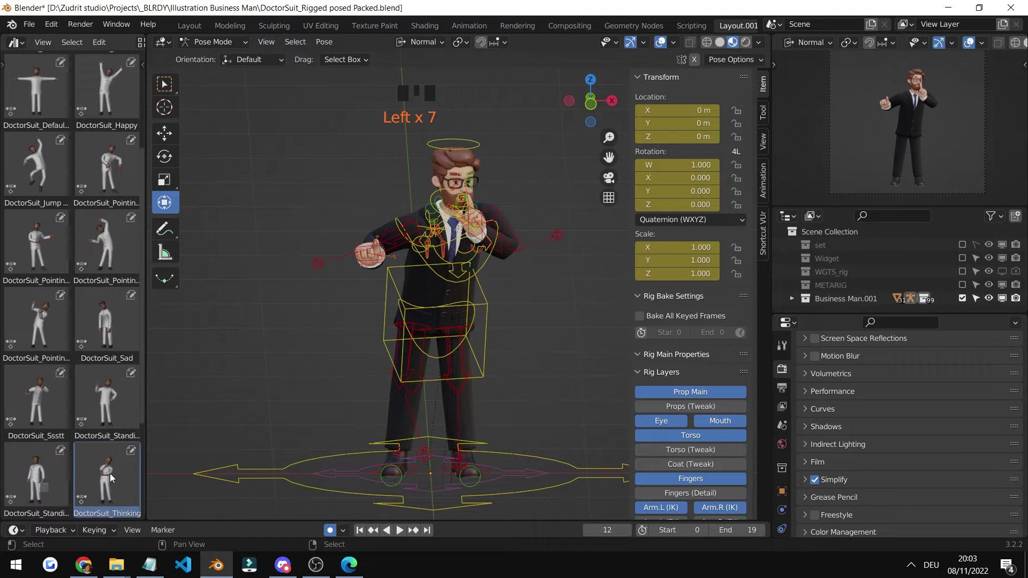
{"action": "double_click", "coordinate": [111, 473]}
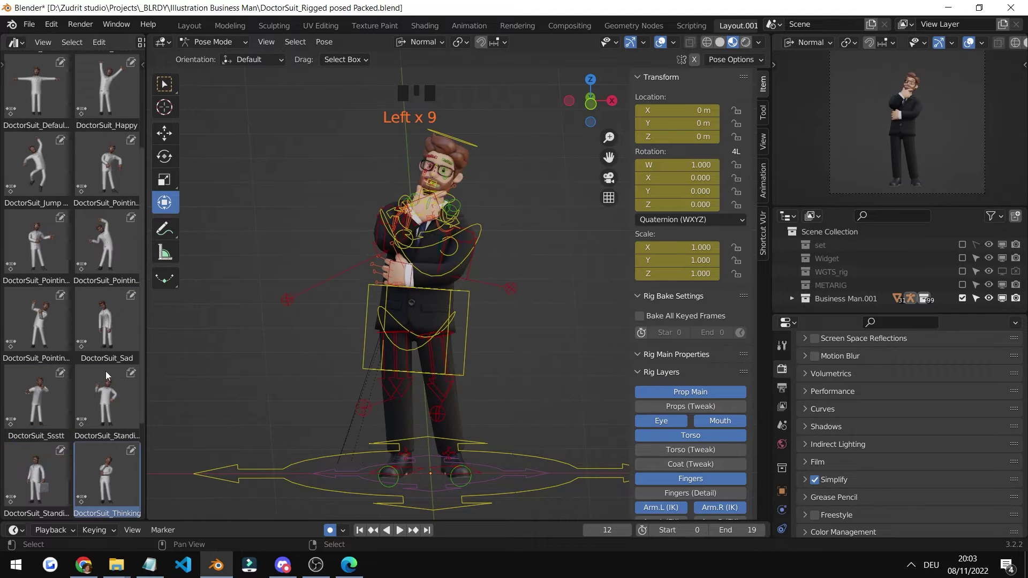
- Select only the box-shaped torso control and apply the DoctorSuit_Sad pose to it
{"action": "right_click", "coordinate": [436, 291]}
{"action": "left_click", "coordinate": [109, 324]}
{"action": "double_click", "coordinate": [109, 324]}
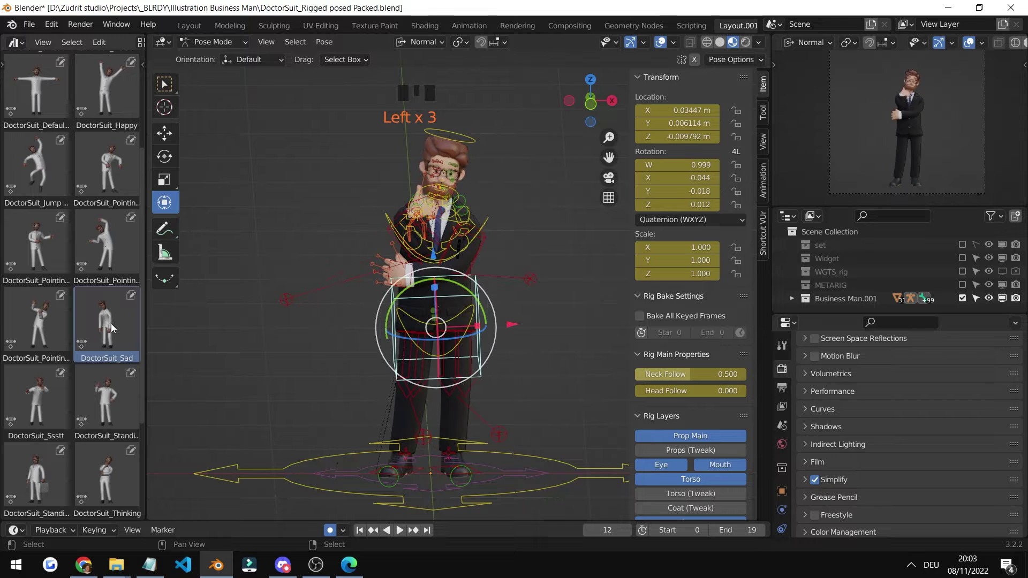
- Apply three different pointing poses in turn to the selected torso control, ending with the arm-raised one
{"action": "left_click", "coordinate": [41, 312]}
{"action": "double_click", "coordinate": [41, 313]}
{"action": "left_click", "coordinate": [59, 244]}
{"action": "double_click", "coordinate": [60, 244]}
{"action": "left_click", "coordinate": [120, 245]}
{"action": "double_click", "coordinate": [120, 245]}
{"action": "scroll", "coordinate": [445, 301], "scroll_direction": "up", "scroll_amount": 2}
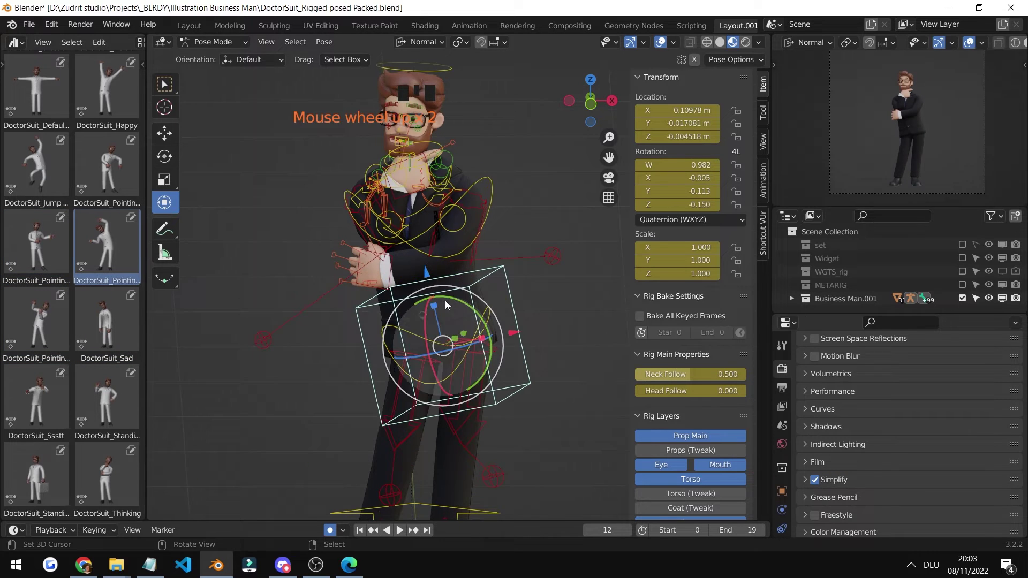
{"action": "scroll", "coordinate": [500, 282], "scroll_direction": "down", "scroll_amount": 4}
{"action": "scroll", "coordinate": [520, 207], "scroll_direction": "up", "scroll_amount": 4}
{"action": "scroll", "coordinate": [520, 204], "scroll_direction": "down", "scroll_amount": 4}
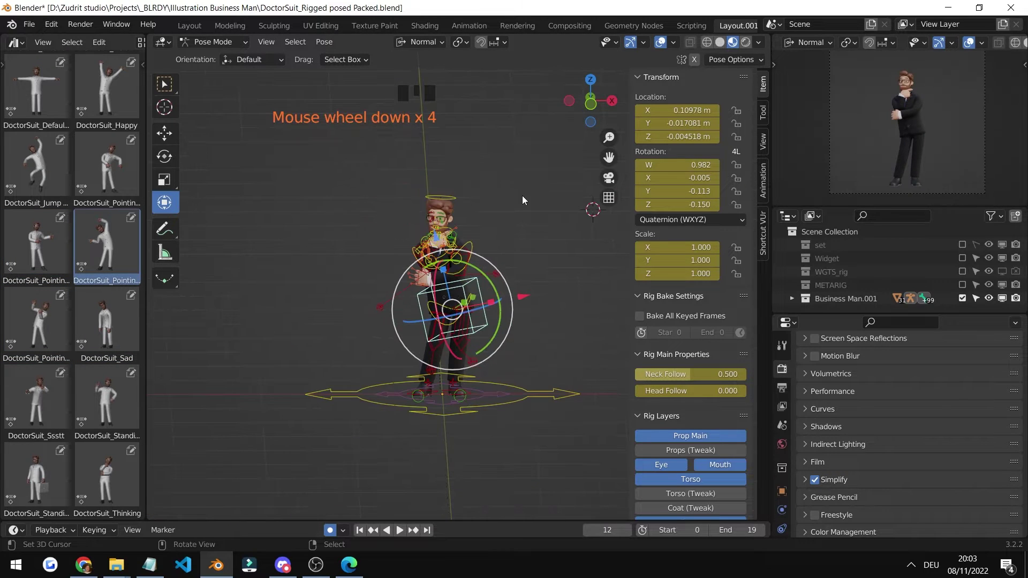
- Try moving the torso control down toward the ground with the rest of the body following
{"action": "right_click", "coordinate": [522, 196]}
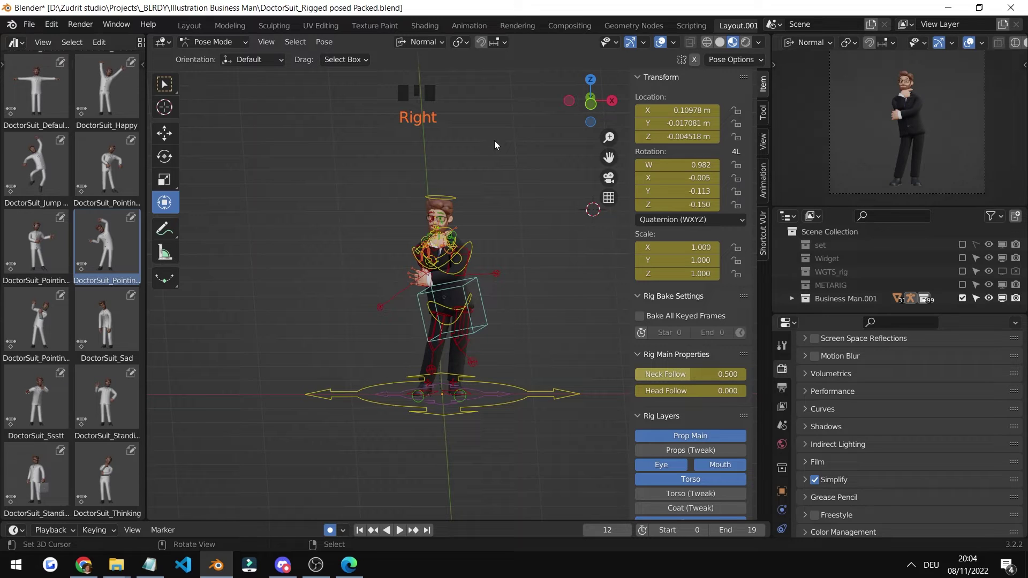
{"action": "right_click", "coordinate": [494, 140]}
{"action": "right_click", "coordinate": [494, 140]}
{"action": "right_click", "coordinate": [494, 140]}
{"action": "right_click", "coordinate": [494, 141]}
{"action": "right_click", "coordinate": [493, 141]}
{"action": "right_click", "coordinate": [494, 140]}
{"action": "right_click", "coordinate": [494, 140]}
{"action": "key", "text": "g"}
{"action": "key", "text": "g"}
{"action": "right_click", "coordinate": [464, 287]}
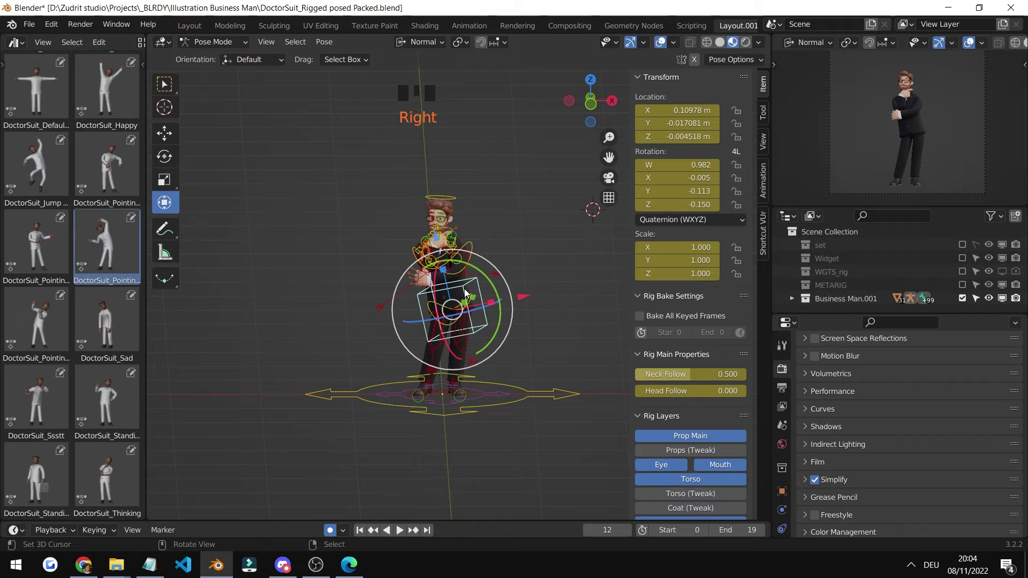
{"action": "key", "text": "g"}
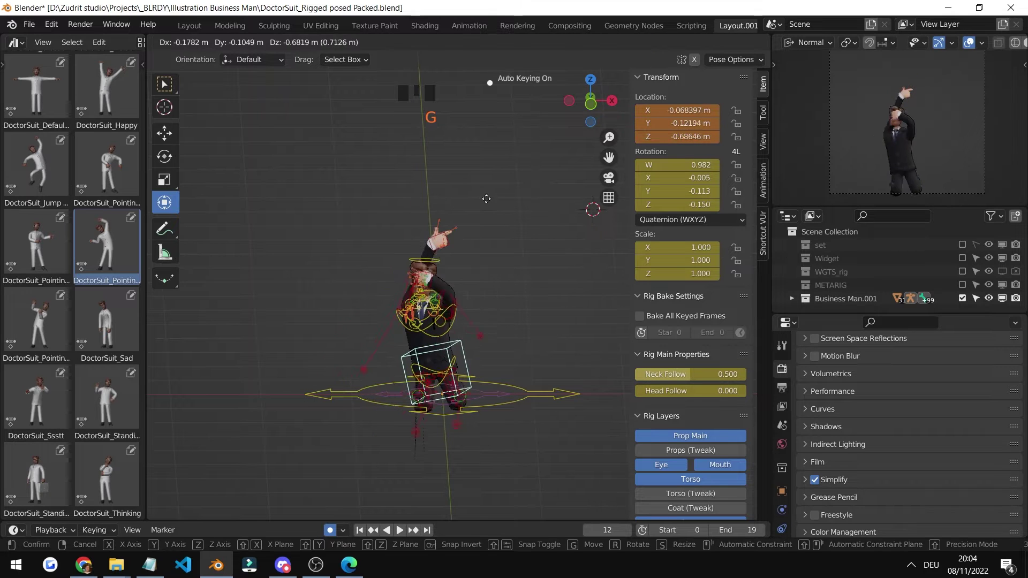
{"action": "right_click", "coordinate": [512, 211]}
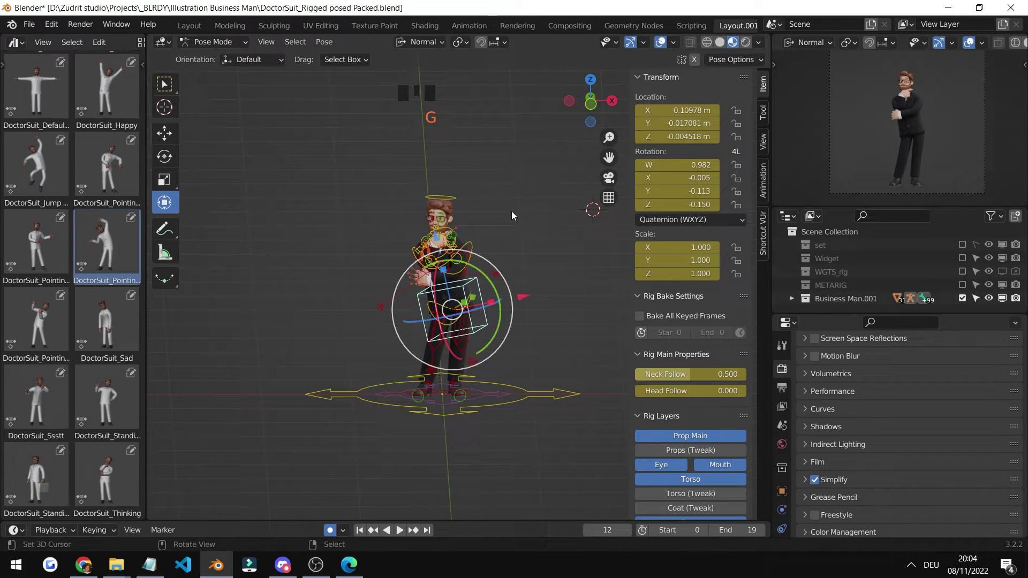
- Apply the sideways two-handed pointing pose to the whole character and select its rig in Object Mode
{"action": "scroll", "coordinate": [514, 210], "scroll_direction": "down", "scroll_amount": 2}
{"action": "left_click", "coordinate": [47, 232]}
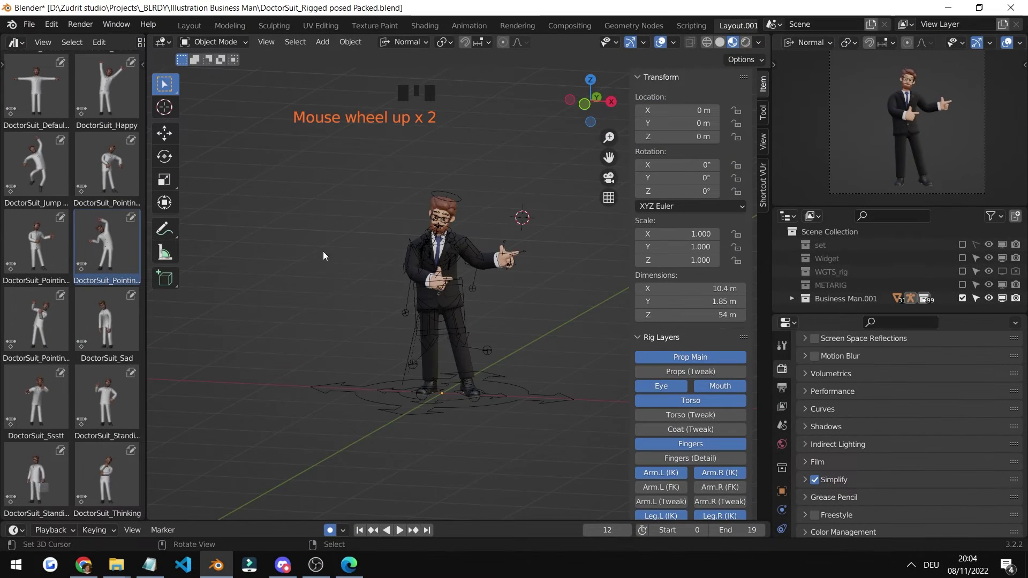
{"action": "middle_click_drag", "start_coordinate": [391, 265], "coordinate": [423, 270]}
{"action": "right_click", "coordinate": [441, 278]}
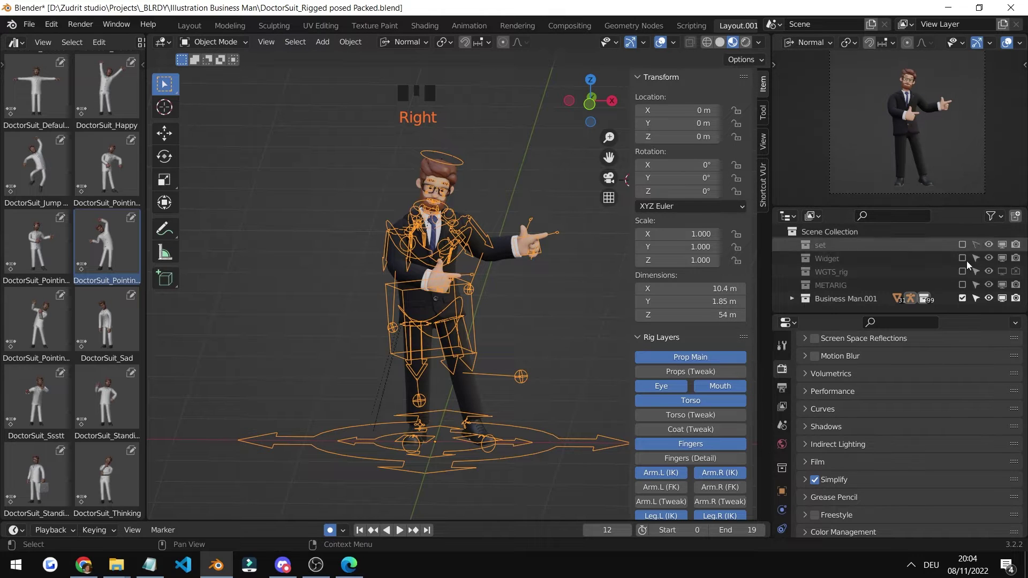
- Enable the set collection in the view layer and turn off Simplify in the render settings
{"action": "left_click", "coordinate": [964, 244]}
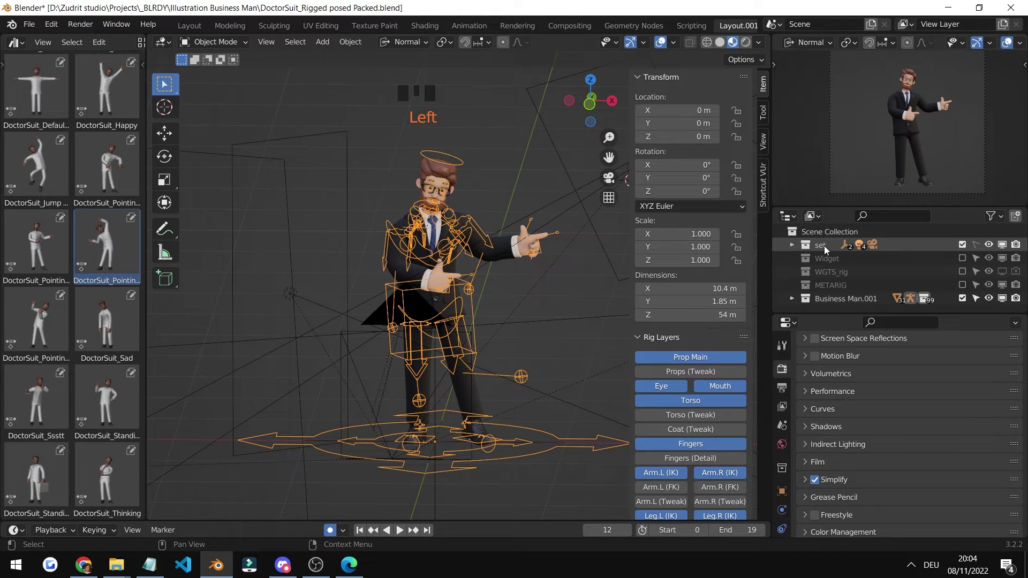
{"action": "left_click", "coordinate": [825, 245]}
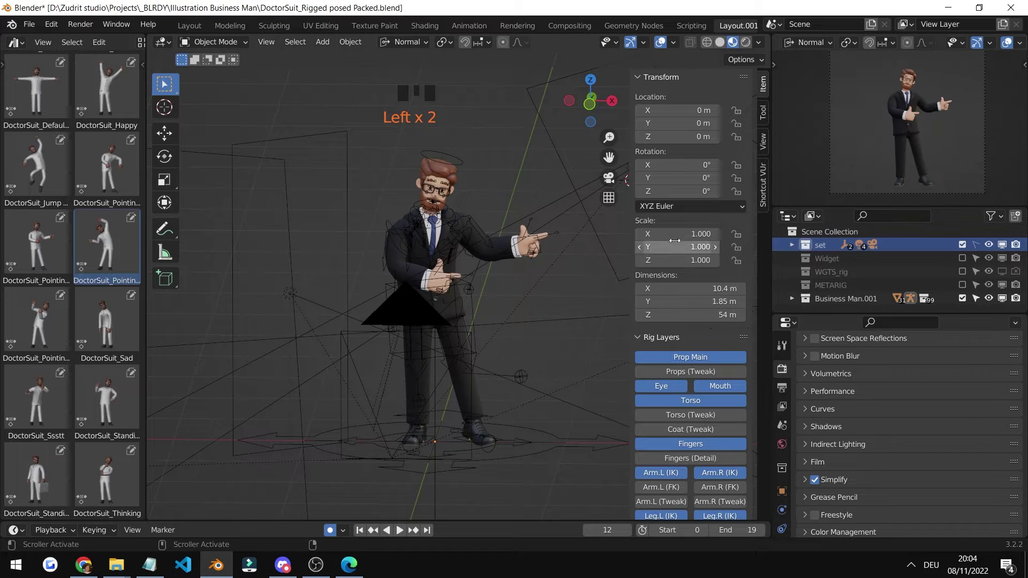
{"action": "scroll", "coordinate": [823, 444], "scroll_direction": "down", "scroll_amount": 3}
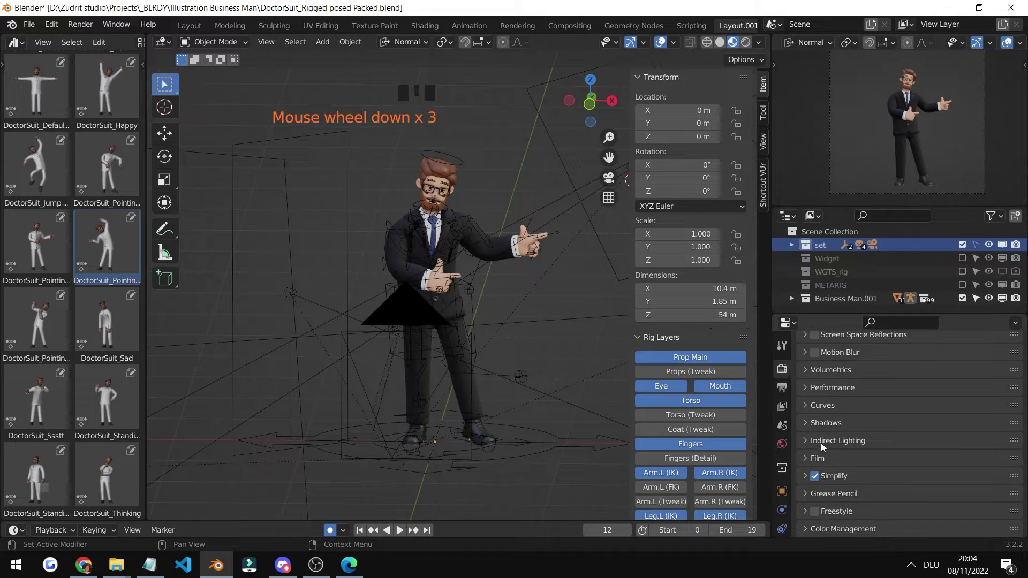
{"action": "left_click", "coordinate": [815, 476]}
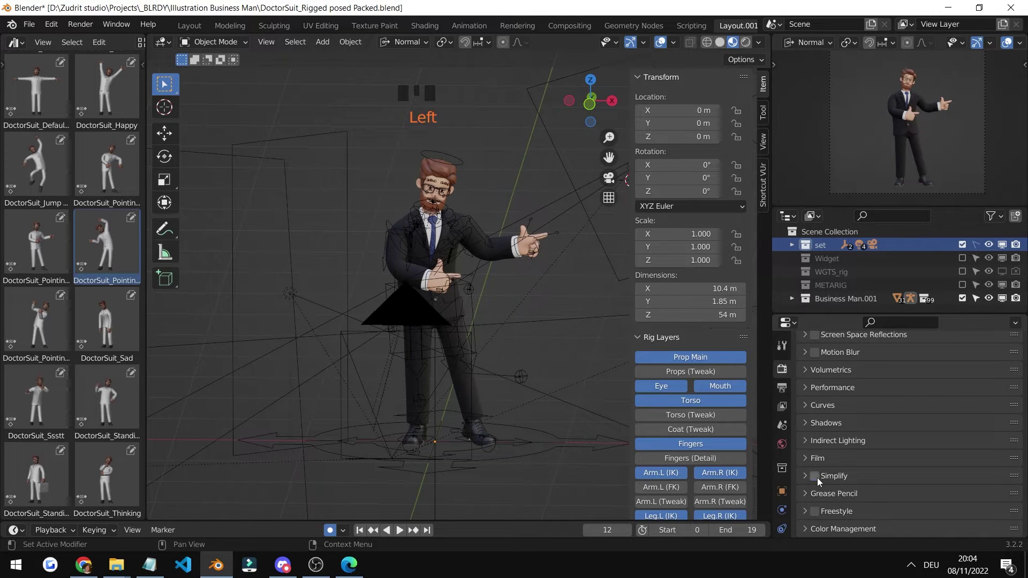
{"action": "left_click", "coordinate": [816, 476]}
{"action": "right_click", "coordinate": [468, 281]}
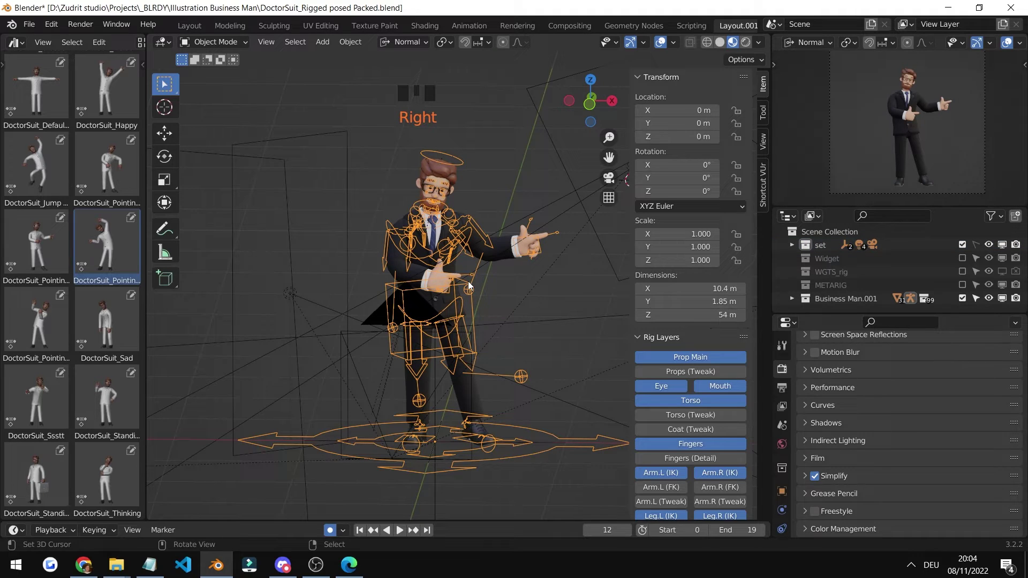
{"action": "left_click", "coordinate": [815, 477]}
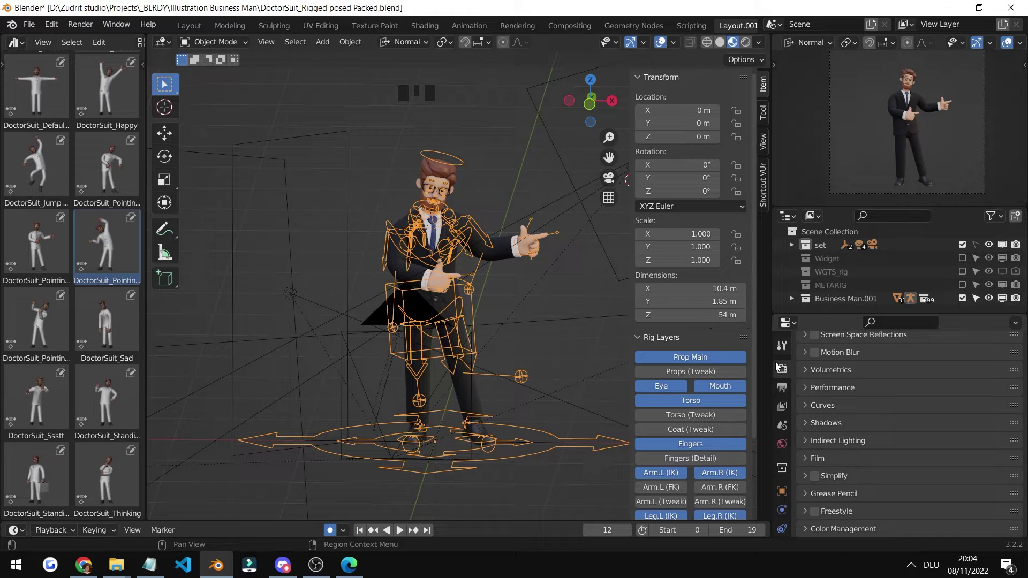
- Set the render engine to Cycles and render the current frame as an image
{"action": "scroll", "coordinate": [896, 396], "scroll_direction": "up", "scroll_amount": 14}
{"action": "left_click", "coordinate": [910, 369]}
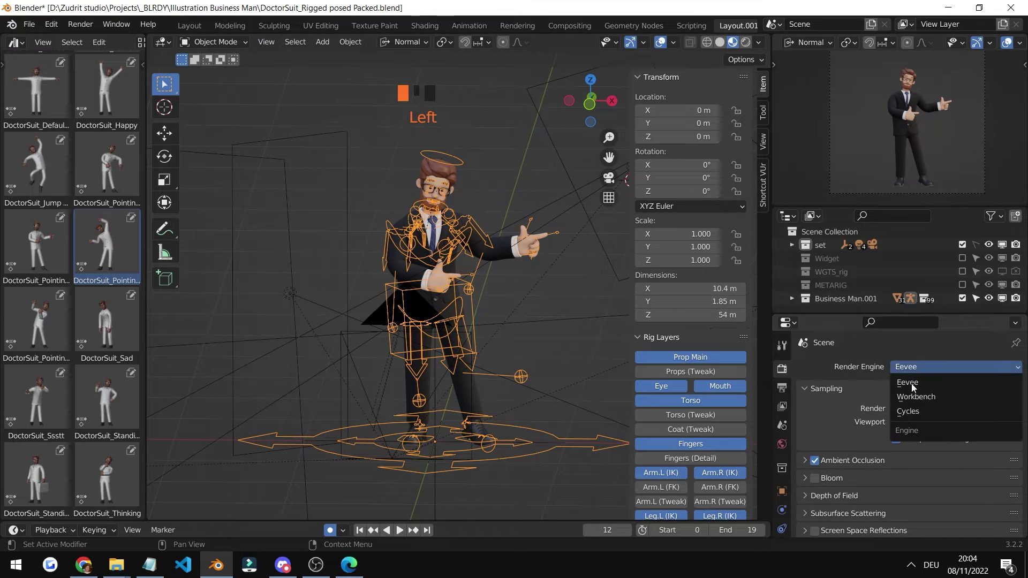
{"action": "left_click", "coordinate": [917, 411]}
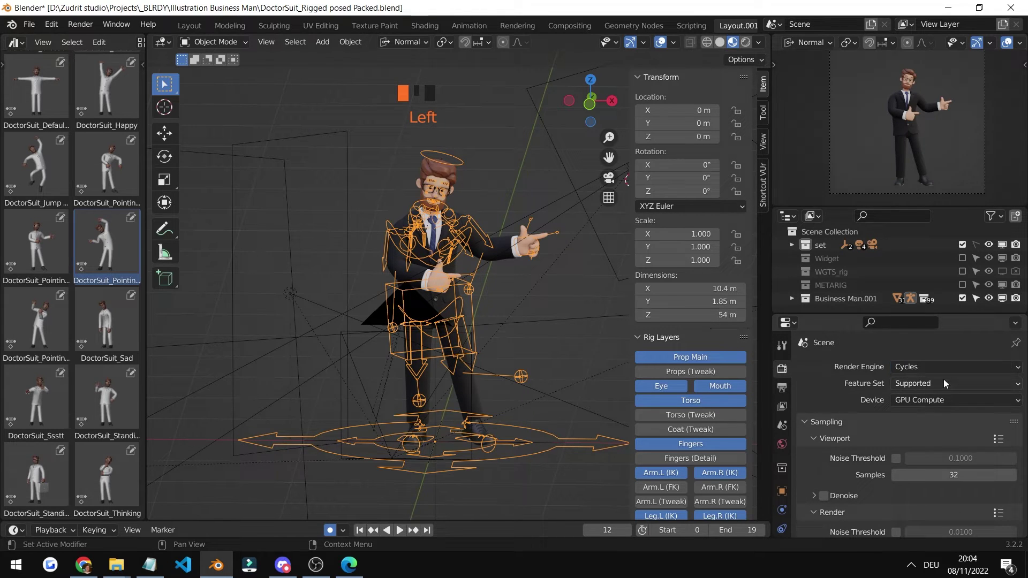
{"action": "left_click", "coordinate": [80, 24]}
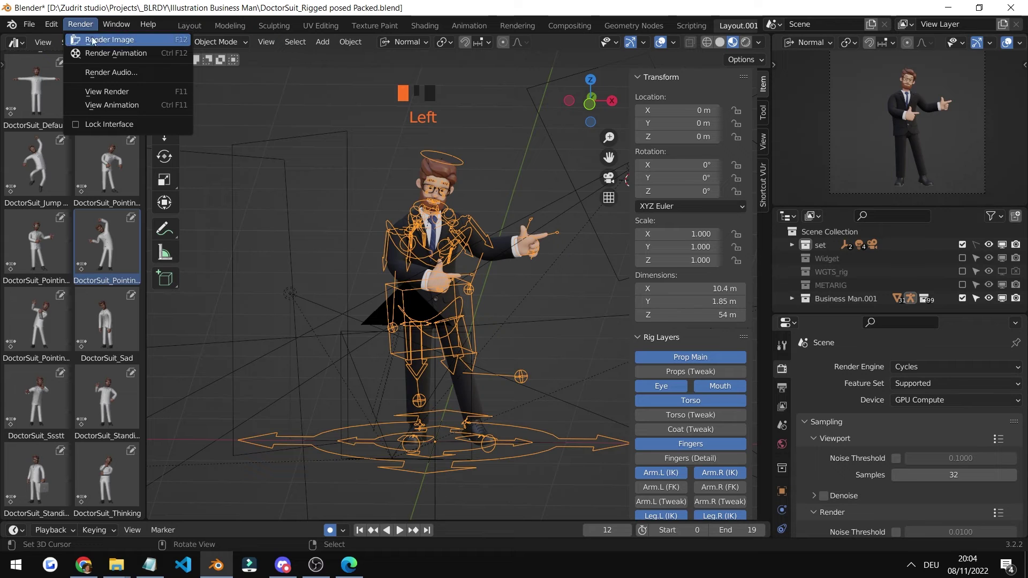
{"action": "left_click", "coordinate": [96, 39]}
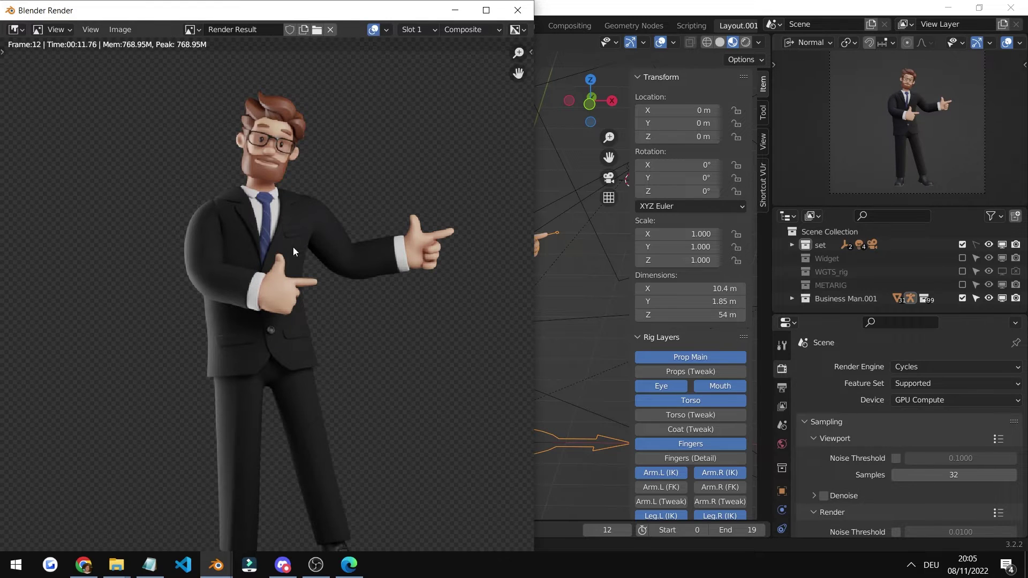
- View the whole rendered image and open its save dialog with the file format choices
{"action": "scroll", "coordinate": [292, 236], "scroll_direction": "down", "scroll_amount": 3}
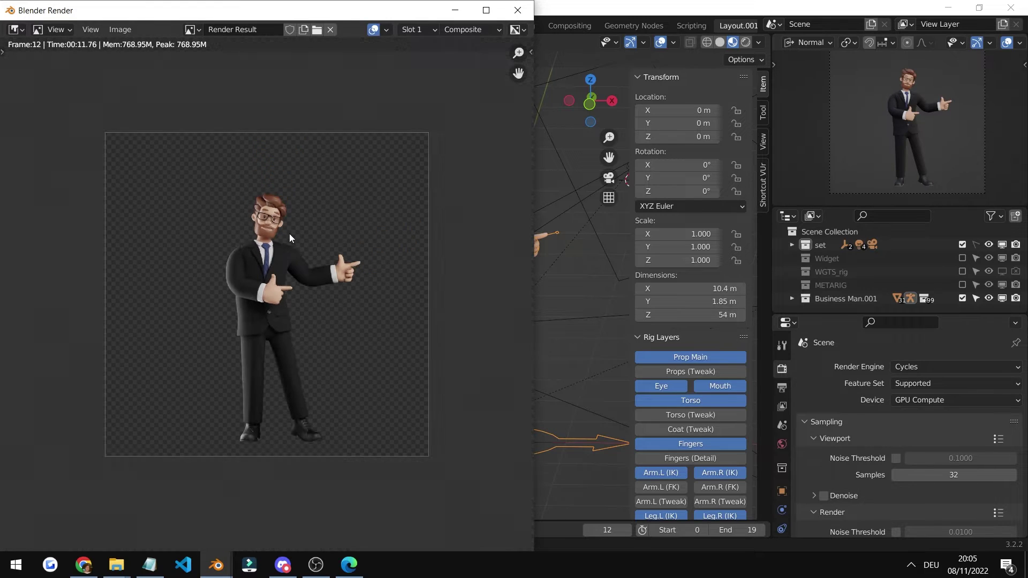
{"action": "left_click", "coordinate": [121, 29]}
{"action": "left_click", "coordinate": [131, 131]}
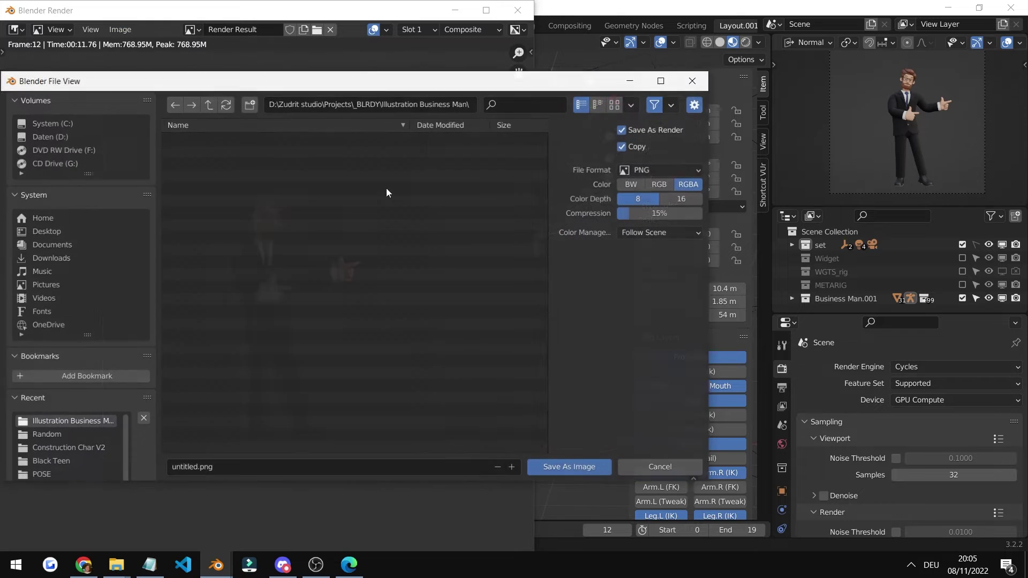
{"action": "left_click", "coordinate": [659, 170]}
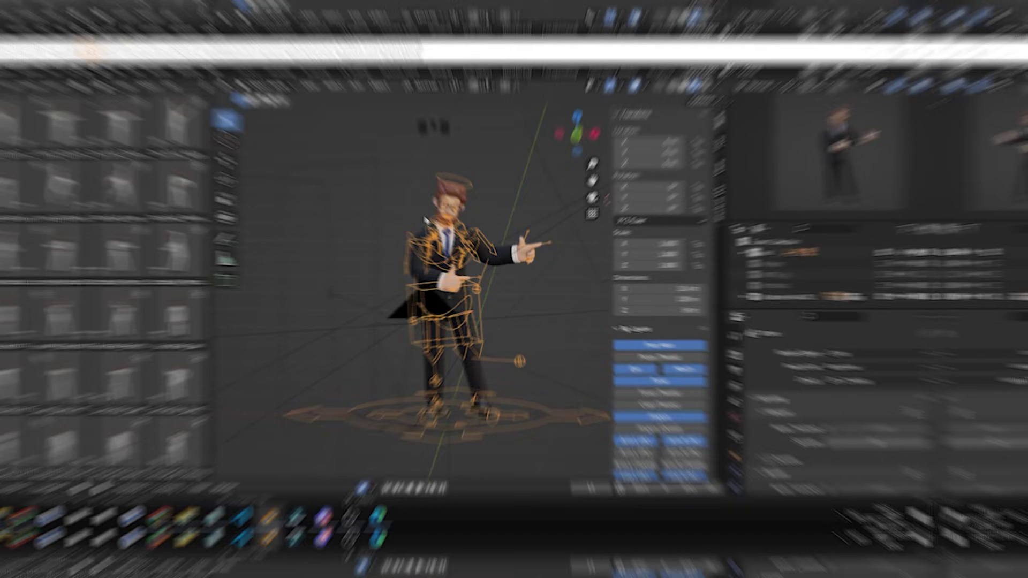
- Disable the set collection in the view layer and hide the viewport sidebar
{"action": "scroll", "coordinate": [504, 255], "scroll_direction": "down", "scroll_amount": 3}
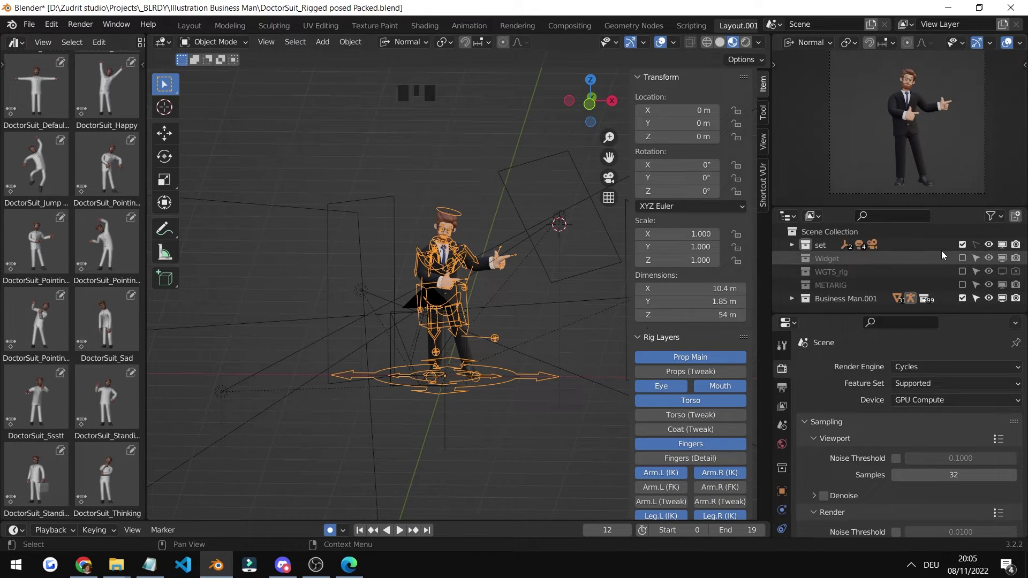
{"action": "left_click", "coordinate": [962, 245]}
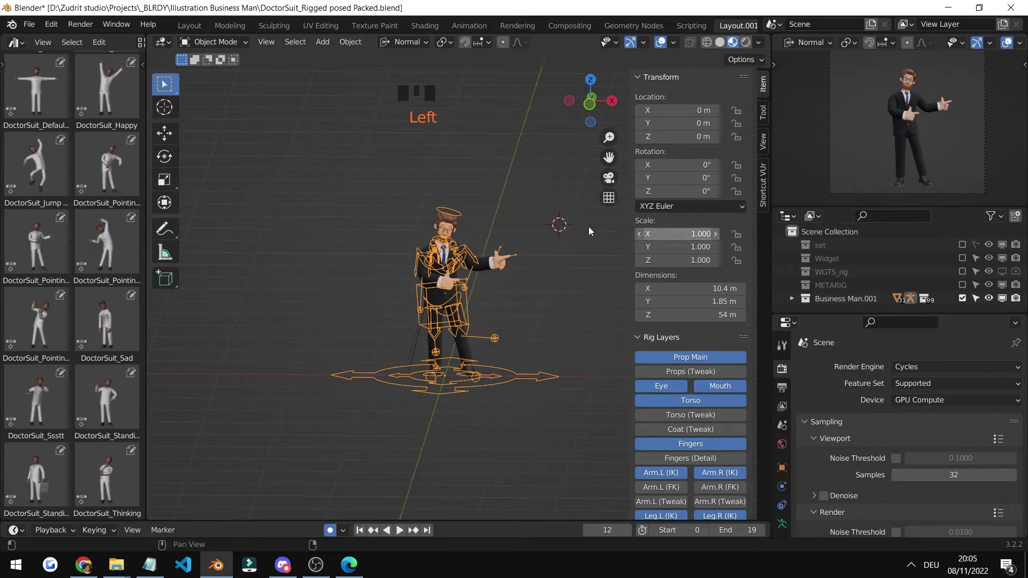
{"action": "scroll", "coordinate": [514, 249], "scroll_direction": "up", "scroll_amount": 2}
{"action": "scroll", "coordinate": [513, 250], "scroll_direction": "down", "scroll_amount": 1}
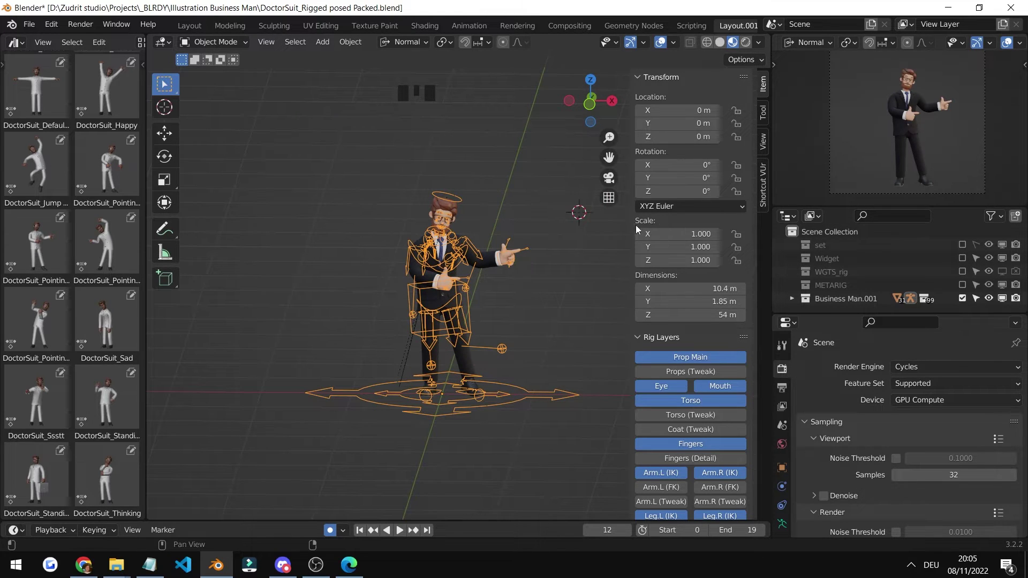
{"action": "key", "text": "n"}
{"action": "scroll", "coordinate": [650, 285], "scroll_direction": "up", "scroll_amount": 2}
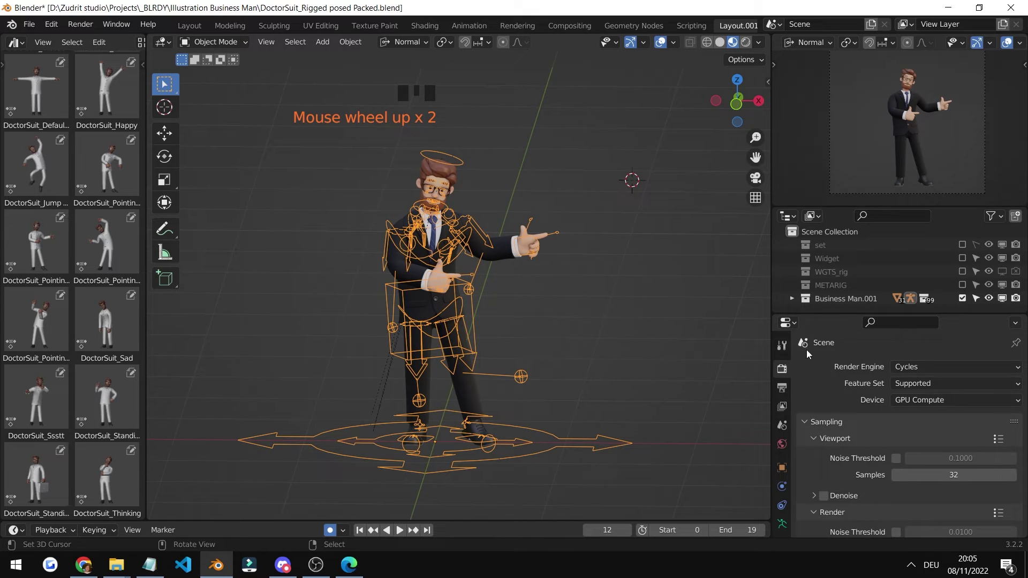
- Turn Simplify back on in the Cycles render settings
{"action": "scroll", "coordinate": [842, 425], "scroll_direction": "down", "scroll_amount": 5}
{"action": "scroll", "coordinate": [829, 474], "scroll_direction": "down", "scroll_amount": 4}
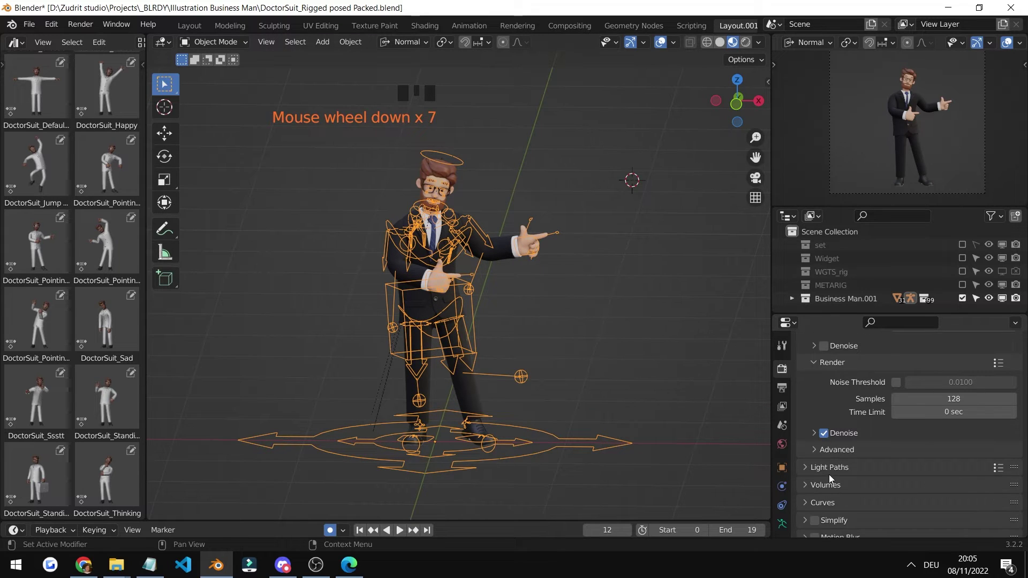
{"action": "left_click", "coordinate": [815, 456]}
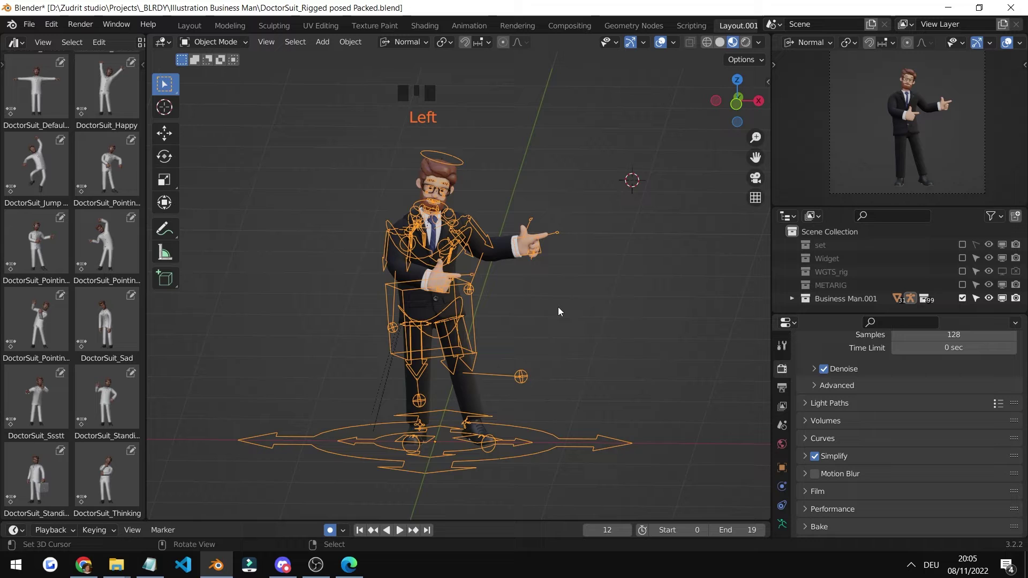
- Switch the rig to Pose Mode and apply the DoctorSuit default T-pose without the briefcase
{"action": "middle_click_drag", "start_coordinate": [524, 287], "coordinate": [516, 286]}
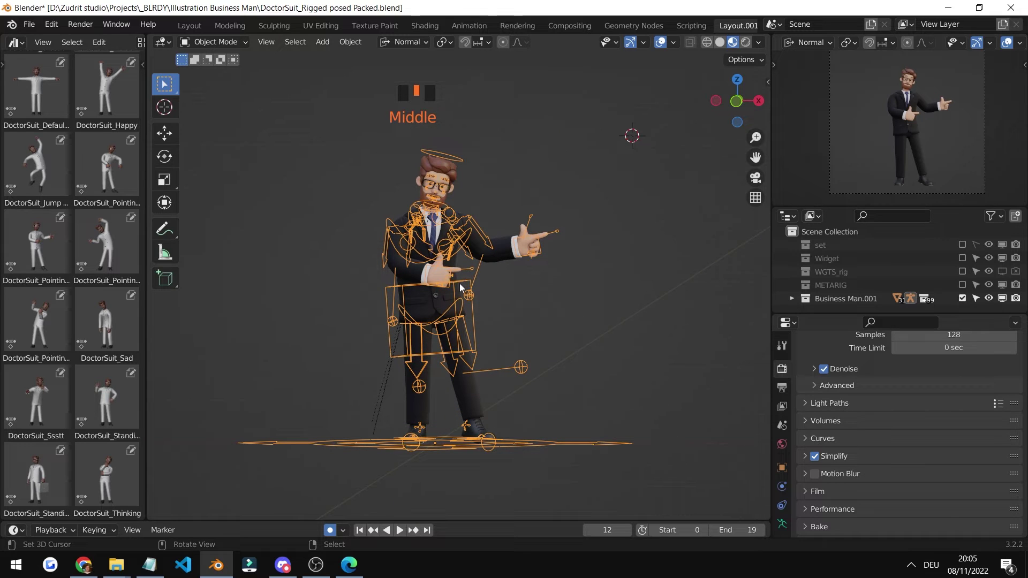
{"action": "key", "text": "Tab"}
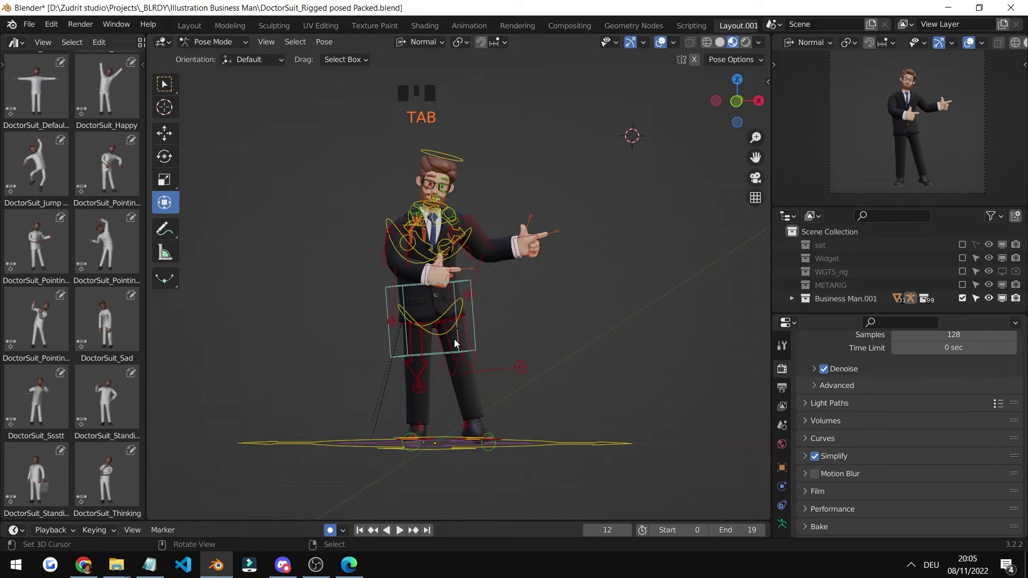
{"action": "scroll", "coordinate": [566, 284], "scroll_direction": "down", "scroll_amount": 2}
{"action": "scroll", "coordinate": [98, 234], "scroll_direction": "up", "scroll_amount": 11}
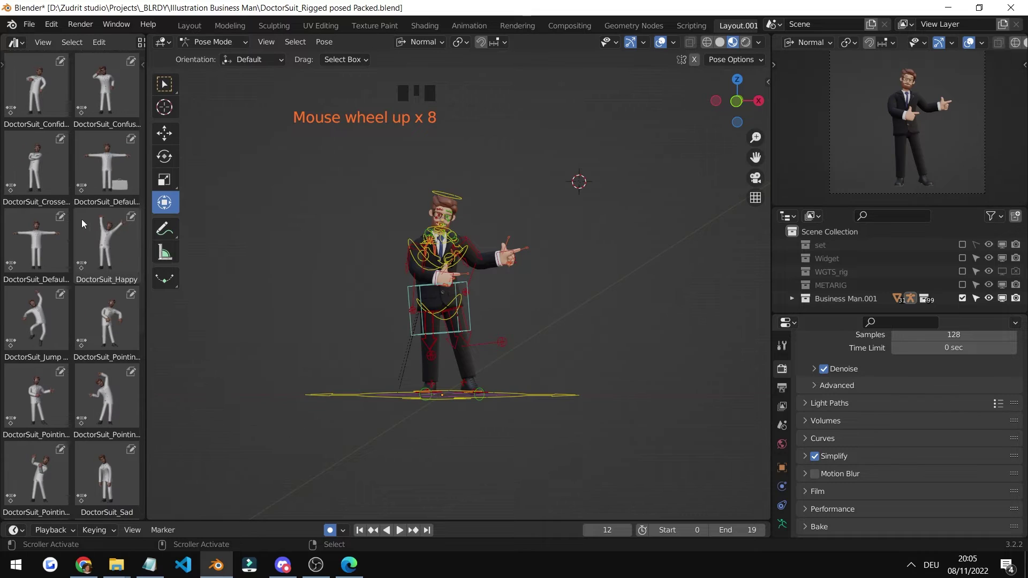
{"action": "double_click", "coordinate": [44, 245]}
{"action": "scroll", "coordinate": [437, 289], "scroll_direction": "up", "scroll_amount": 5}
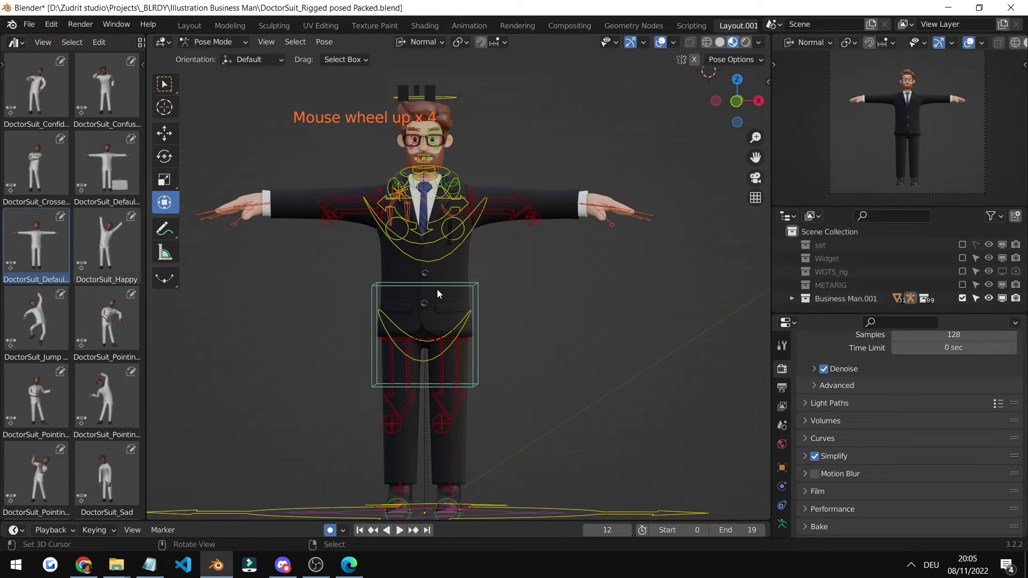
{"action": "scroll", "coordinate": [448, 261], "scroll_direction": "down", "scroll_amount": 2}
{"action": "middle_click_drag", "start_coordinate": [448, 261], "coordinate": [471, 238], "text": "shift"}
{"action": "scroll", "coordinate": [535, 251], "scroll_direction": "up", "scroll_amount": 2}
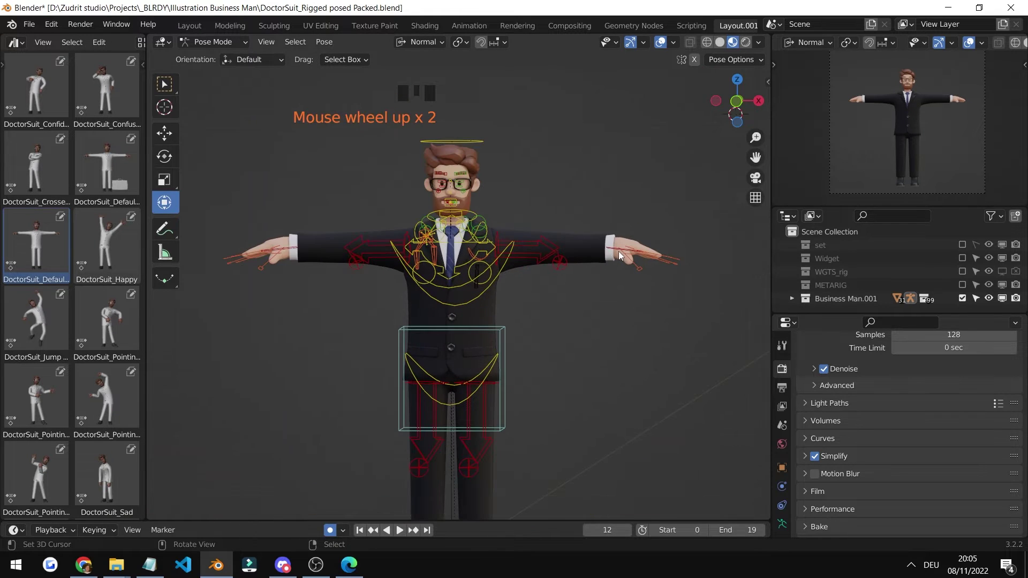
- Lower the character's left hand control to hip height and rotate it until the fingers point downward
{"action": "right_click", "coordinate": [619, 253]}
{"action": "right_click", "coordinate": [619, 253]}
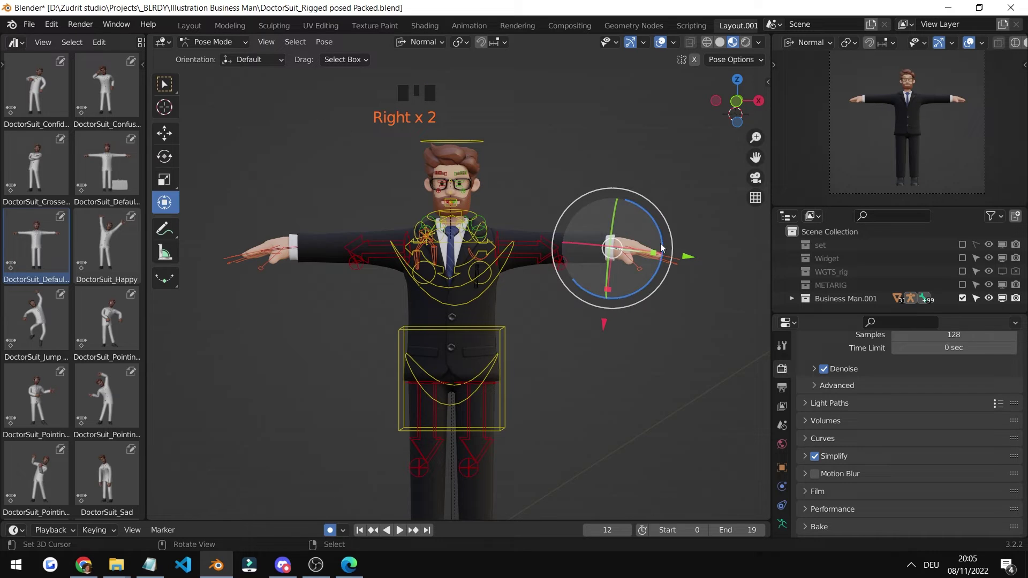
{"action": "middle_click_drag", "start_coordinate": [658, 255], "coordinate": [691, 243]}
{"action": "key", "text": "g"}
{"action": "left_click", "coordinate": [642, 284]}
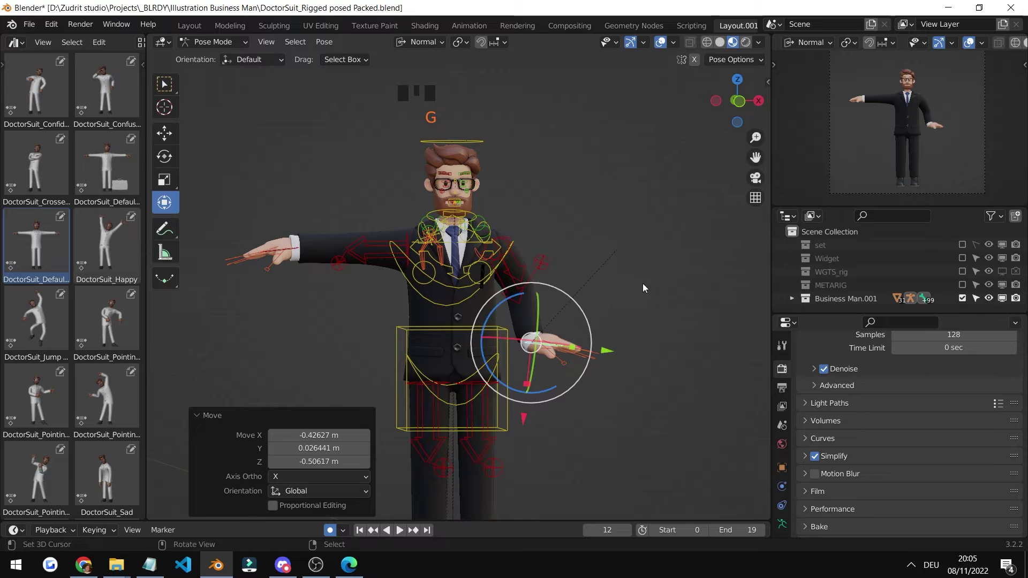
{"action": "key", "text": "r"}
{"action": "left_click", "coordinate": [624, 359]}
{"action": "key", "text": "r"}
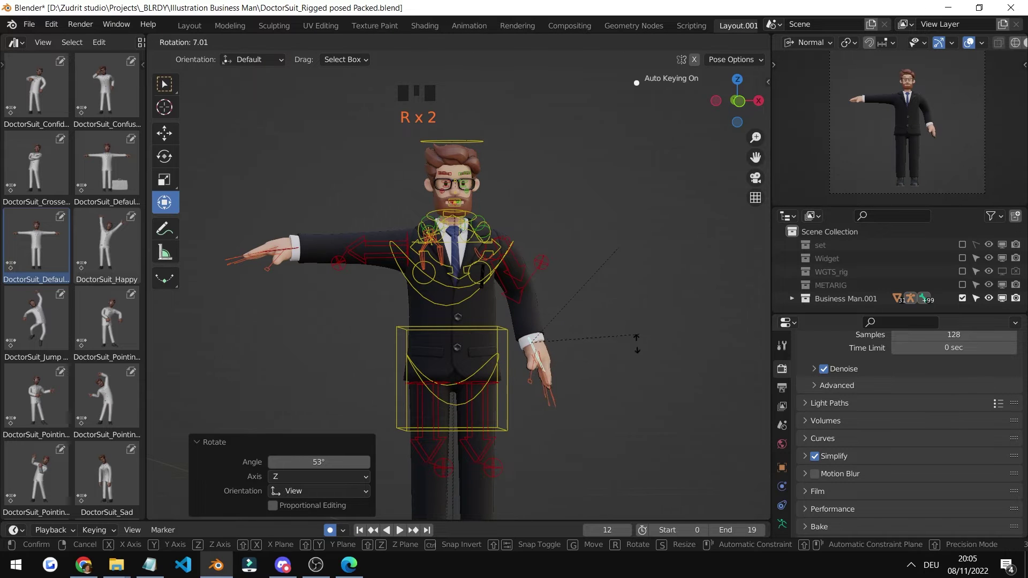
{"action": "left_click", "coordinate": [609, 356]}
- Move the left hand control about 0.16 m closer to the hip and rotate it 16.2° to hang beside the leg
{"action": "key", "text": "g"}
{"action": "left_click", "coordinate": [618, 301]}
{"action": "key", "text": "r"}
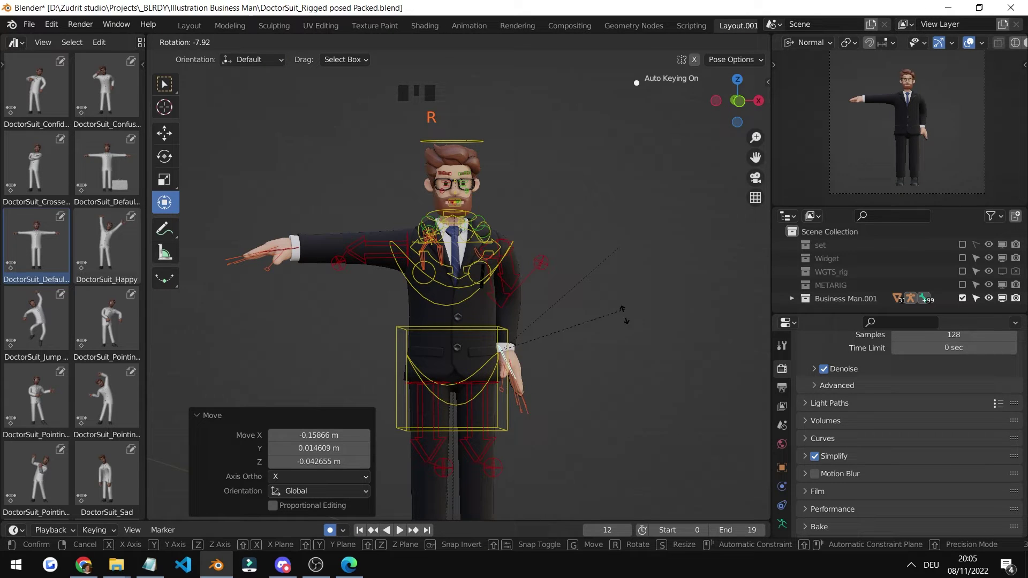
{"action": "left_click", "coordinate": [589, 327]}
- Reposition the left elbow's pole target by about 0.17 m in X, -0.03 m in Y and -0.21 m in Z
{"action": "scroll", "coordinate": [576, 305], "scroll_direction": "down", "scroll_amount": 2}
{"action": "middle_click_drag", "start_coordinate": [575, 304], "coordinate": [476, 306]}
{"action": "scroll", "coordinate": [610, 284], "scroll_direction": "up", "scroll_amount": 3}
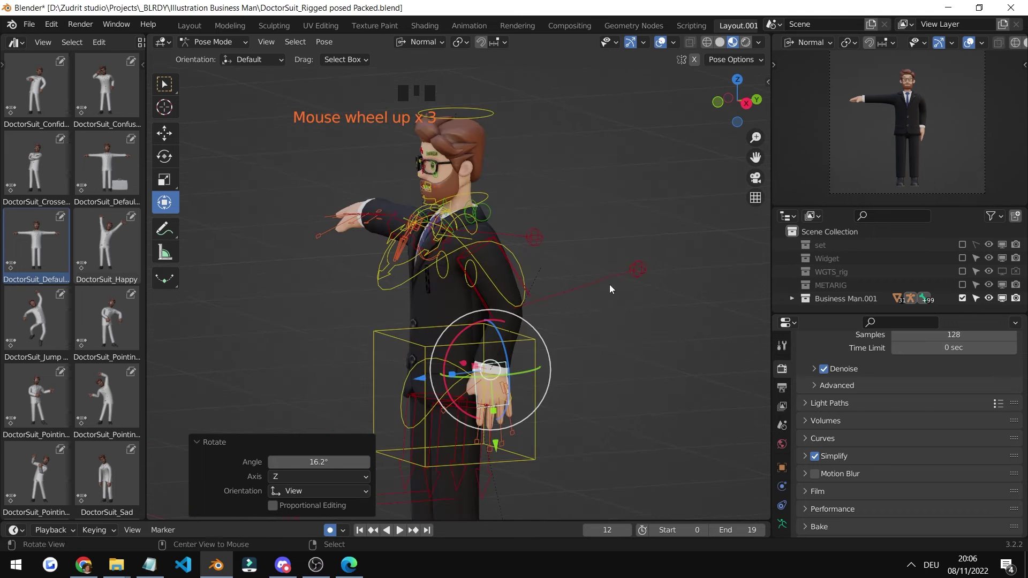
{"action": "left_click", "coordinate": [639, 269]}
{"action": "key", "text": "KP_Decimal"}
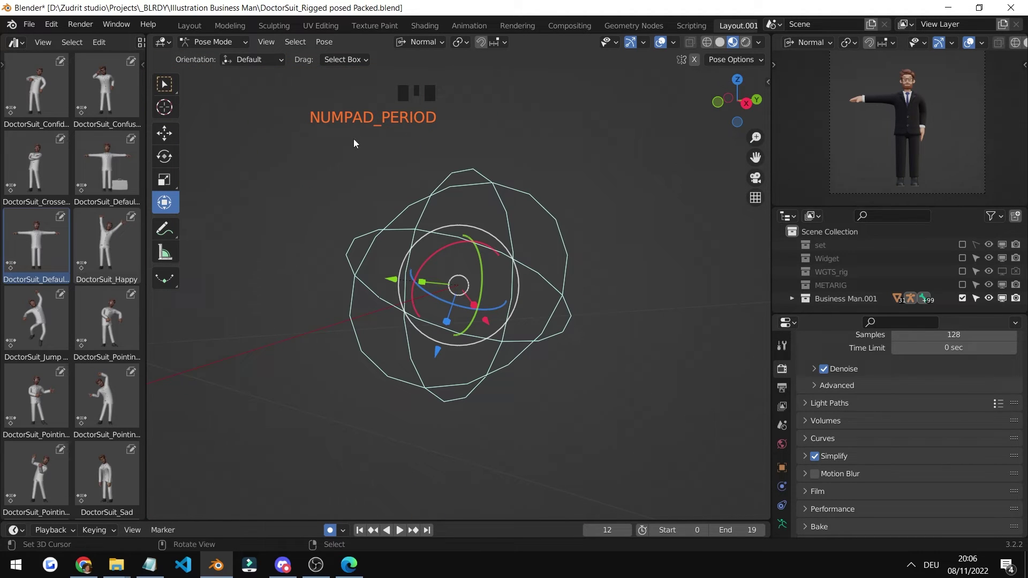
{"action": "scroll", "coordinate": [480, 266], "scroll_direction": "down", "scroll_amount": 18}
{"action": "middle_click_drag", "start_coordinate": [486, 268], "coordinate": [457, 269]}
{"action": "key", "text": "g"}
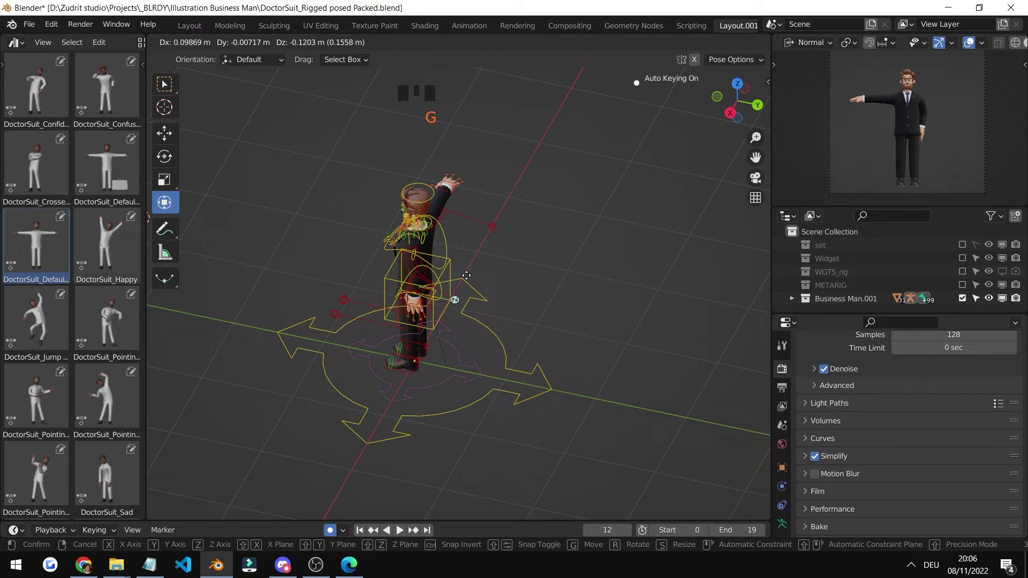
{"action": "left_click", "coordinate": [461, 281]}
{"action": "scroll", "coordinate": [457, 236], "scroll_direction": "up", "scroll_amount": 4}
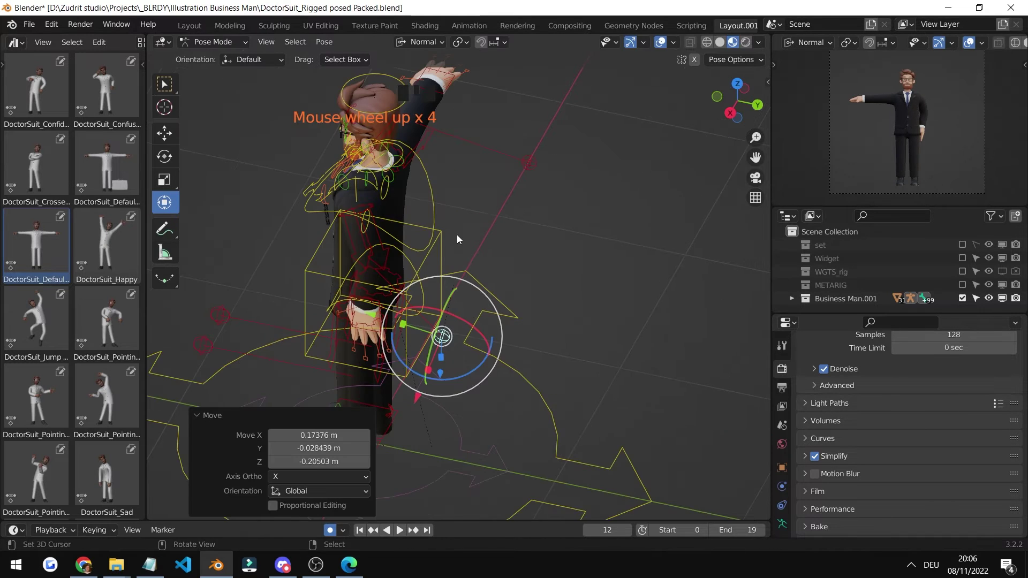
- Lower the character's outstretched right hand control to waist height beside the torso
{"action": "middle_click_drag", "start_coordinate": [458, 236], "coordinate": [432, 156]}
{"action": "scroll", "coordinate": [471, 224], "scroll_direction": "up", "scroll_amount": 3}
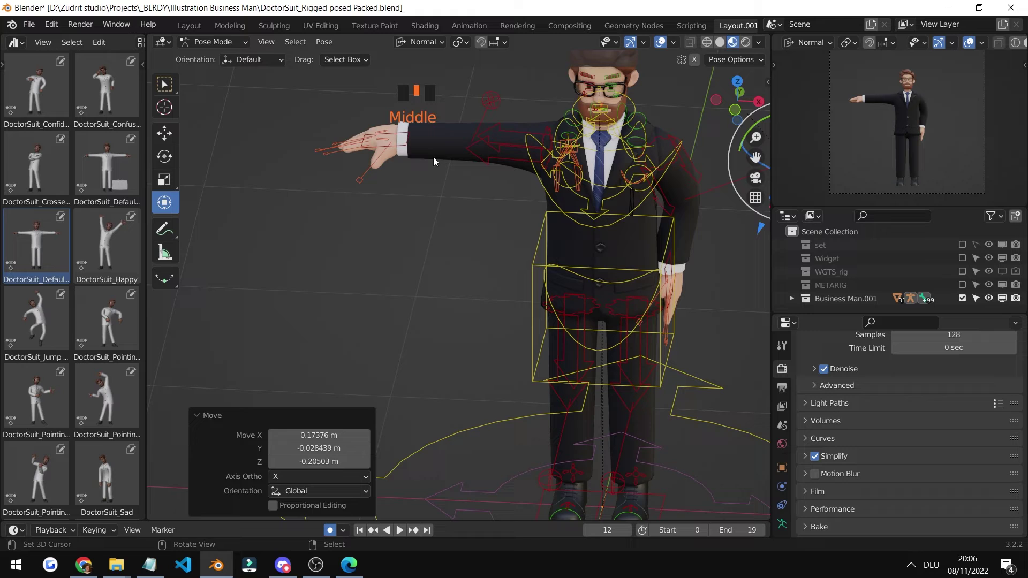
{"action": "right_click", "coordinate": [407, 143]}
{"action": "key", "text": "g"}
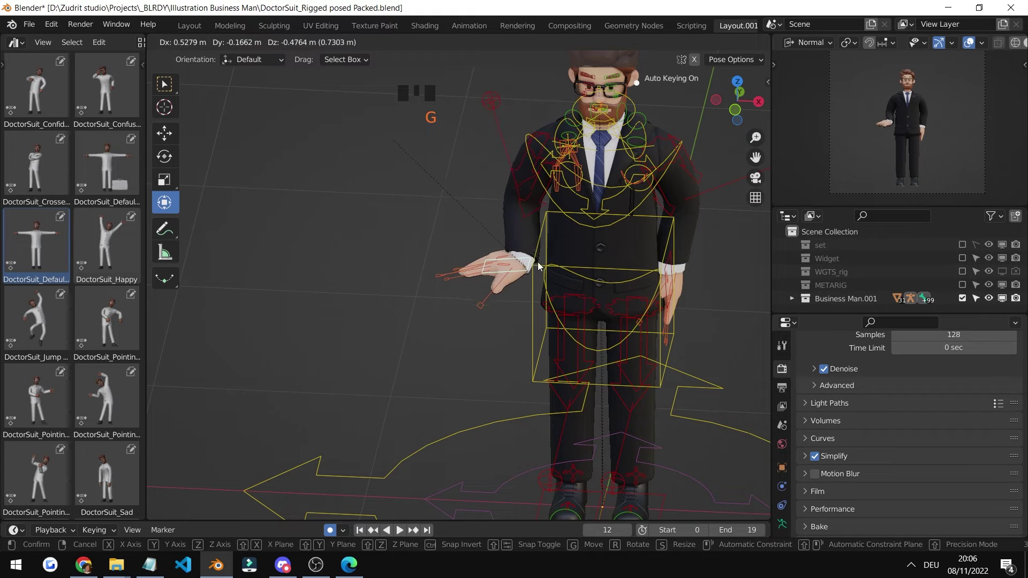
{"action": "key", "text": "Return"}
- Rotate the right hand downward and place it in front of the character's waist
{"action": "key", "text": "r"}
{"action": "left_click", "coordinate": [490, 188]}
{"action": "middle_click_drag", "start_coordinate": [490, 189], "coordinate": [550, 236]}
{"action": "scroll", "coordinate": [465, 294], "scroll_direction": "up", "scroll_amount": 3}
{"action": "key", "text": "g"}
{"action": "left_click", "coordinate": [511, 249]}
- Move the right elbow's pole target outward and forward, about -0.38 m in X, -0.65 m in Y and -0.13 m in Z
{"action": "scroll", "coordinate": [479, 230], "scroll_direction": "down", "scroll_amount": 1}
{"action": "scroll", "coordinate": [550, 236], "scroll_direction": "down", "scroll_amount": 3}
{"action": "middle_click_drag", "start_coordinate": [461, 266], "coordinate": [466, 257]}
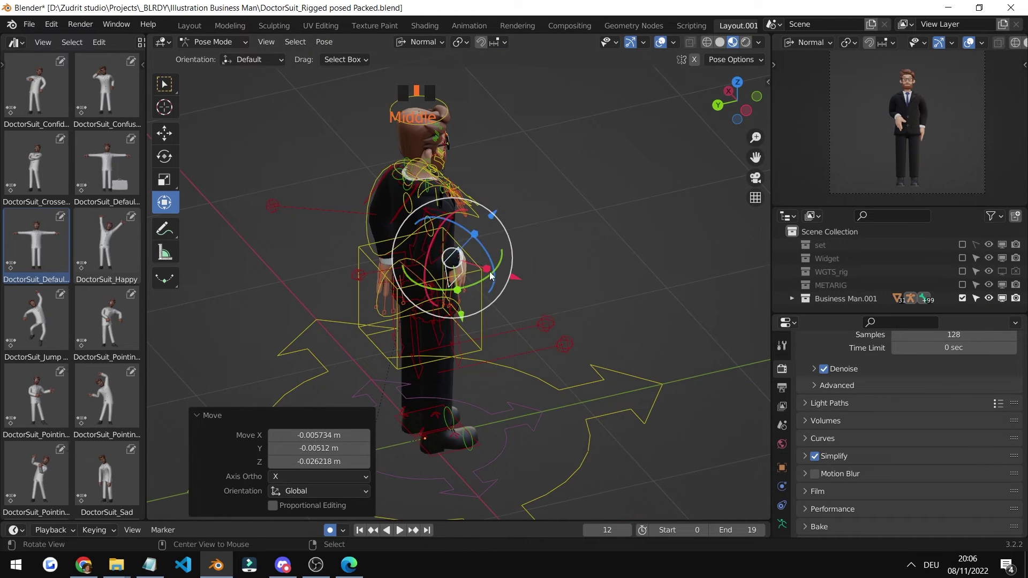
{"action": "left_click", "coordinate": [355, 278]}
{"action": "key", "text": "g"}
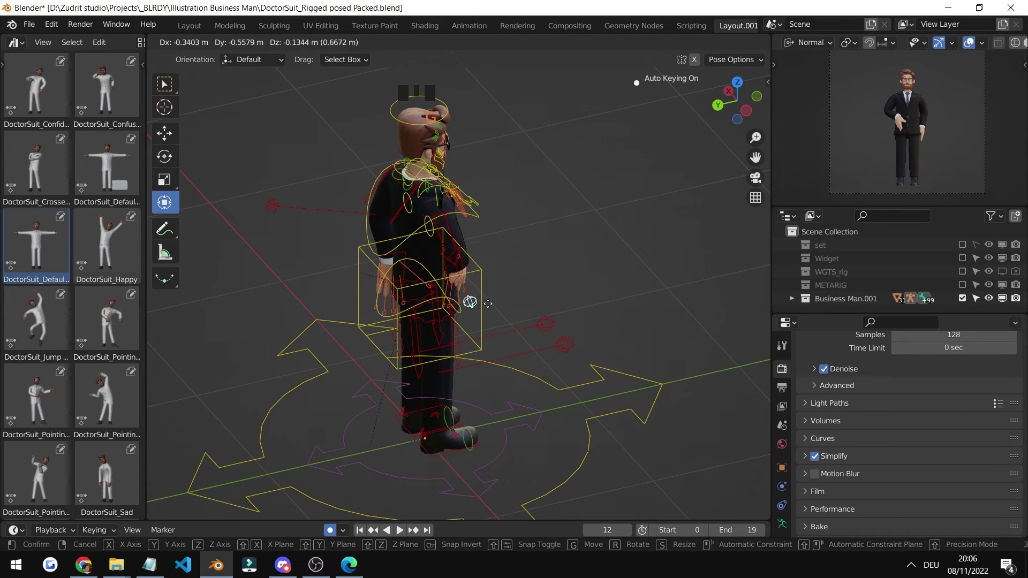
{"action": "left_click", "coordinate": [486, 301]}
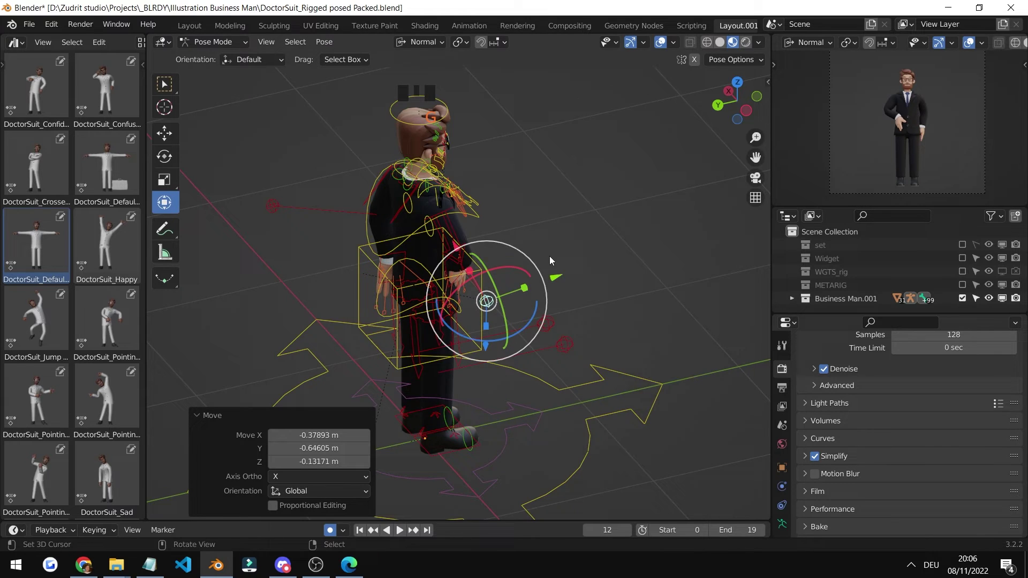
- Spread the character's feet apart with the foot controls and shift the right knee's pole target outward
{"action": "middle_click_drag", "start_coordinate": [551, 254], "coordinate": [425, 262]}
{"action": "scroll", "coordinate": [464, 363], "scroll_direction": "down", "scroll_amount": 2}
{"action": "middle_click_drag", "start_coordinate": [464, 363], "coordinate": [440, 402]}
{"action": "right_click", "coordinate": [479, 396]}
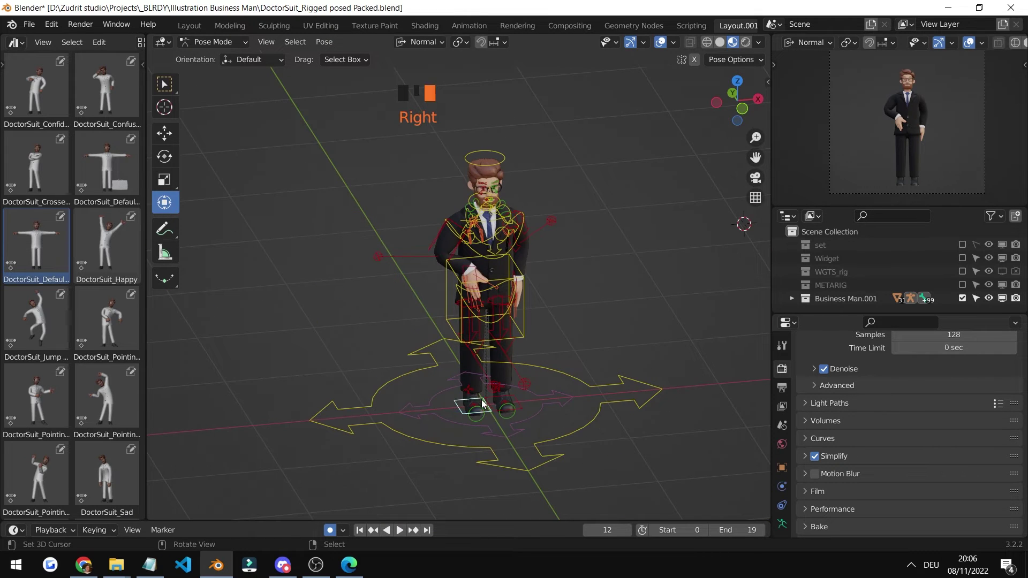
{"action": "mouse_move", "coordinate": [542, 386]}
{"action": "left_mouse_down"}
{"action": "mouse_move", "coordinate": [525, 386]}
{"action": "mouse_move", "coordinate": [536, 380]}
{"action": "left_mouse_up"}
{"action": "scroll", "coordinate": [530, 376], "scroll_direction": "up", "scroll_amount": 2}
{"action": "middle_click_drag", "start_coordinate": [510, 373], "coordinate": [425, 311], "text": "shift"}
{"action": "right_click", "coordinate": [462, 398]}
{"action": "mouse_move", "coordinate": [507, 368]}
{"action": "left_mouse_down"}
{"action": "mouse_move", "coordinate": [525, 361]}
{"action": "mouse_move", "coordinate": [503, 368]}
{"action": "left_mouse_up"}
{"action": "middle_click_drag", "start_coordinate": [502, 368], "coordinate": [473, 367]}
{"action": "right_click", "coordinate": [392, 361]}
{"action": "left_click_drag", "start_coordinate": [470, 364], "coordinate": [439, 362]}
- Move the box-shaped torso control slightly to adjust the hips over the spread feet
{"action": "right_click", "coordinate": [447, 210]}
{"action": "key", "text": "g"}
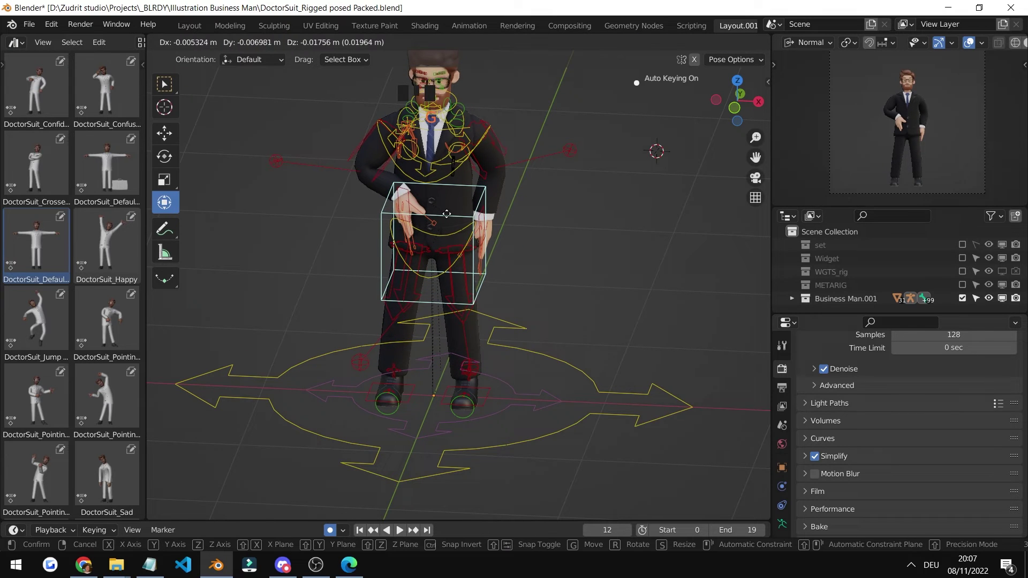
{"action": "right_click", "coordinate": [447, 213]}
{"action": "key", "text": "g"}
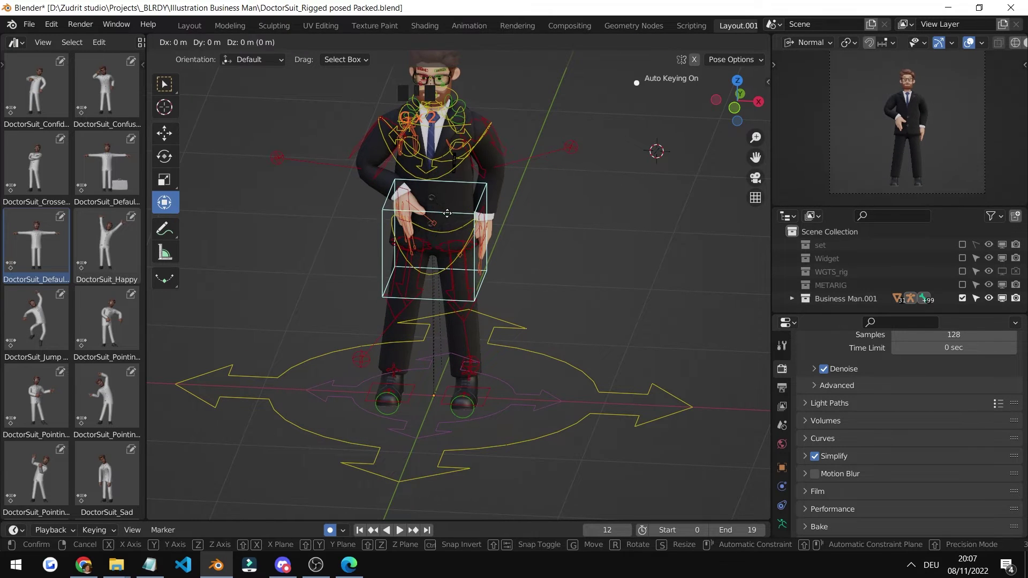
{"action": "left_click", "coordinate": [449, 217]}
- Open the character's mouth by moving the jaw control 0.030527 m down along its normal Z axis
{"action": "middle_click_drag", "start_coordinate": [450, 133], "coordinate": [448, 186], "text": "shift"}
{"action": "right_click", "coordinate": [448, 187]}
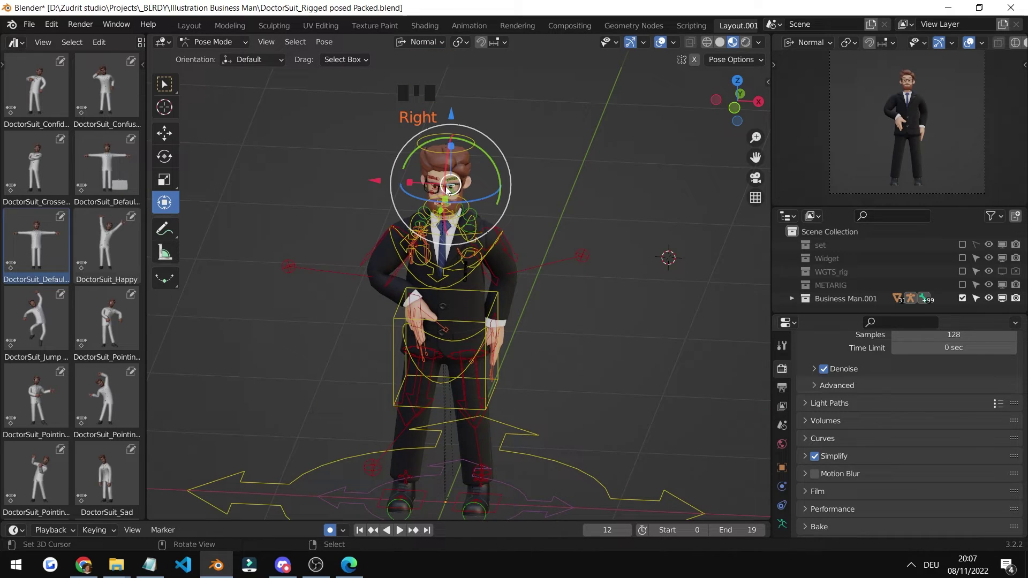
{"action": "key", "text": "KP_Decimal"}
{"action": "scroll", "coordinate": [450, 198], "scroll_direction": "down", "scroll_amount": 11}
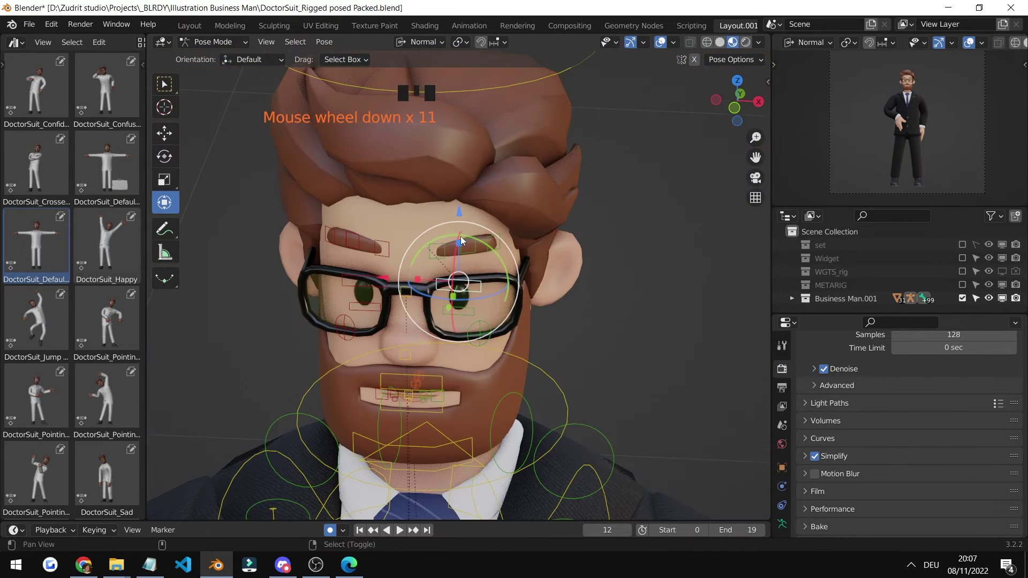
{"action": "scroll", "coordinate": [460, 229], "scroll_direction": "down", "scroll_amount": 3}
{"action": "middle_click_drag", "start_coordinate": [449, 321], "coordinate": [453, 259], "text": "shift"}
{"action": "scroll", "coordinate": [435, 361], "scroll_direction": "up", "scroll_amount": 4}
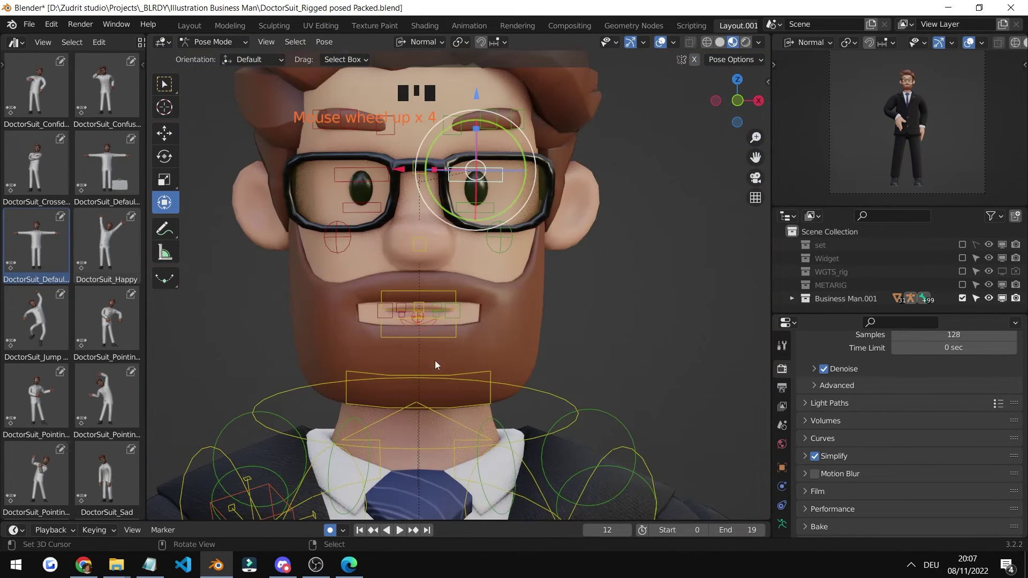
{"action": "right_click", "coordinate": [467, 374]}
{"action": "key", "text": "g"}
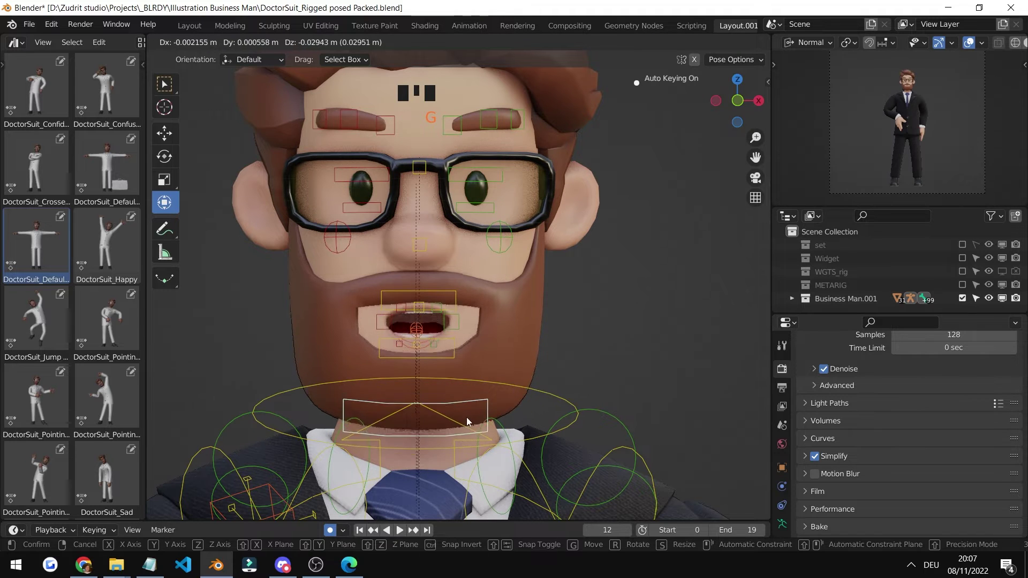
{"action": "key", "text": "g"}
{"action": "key", "text": "g"}
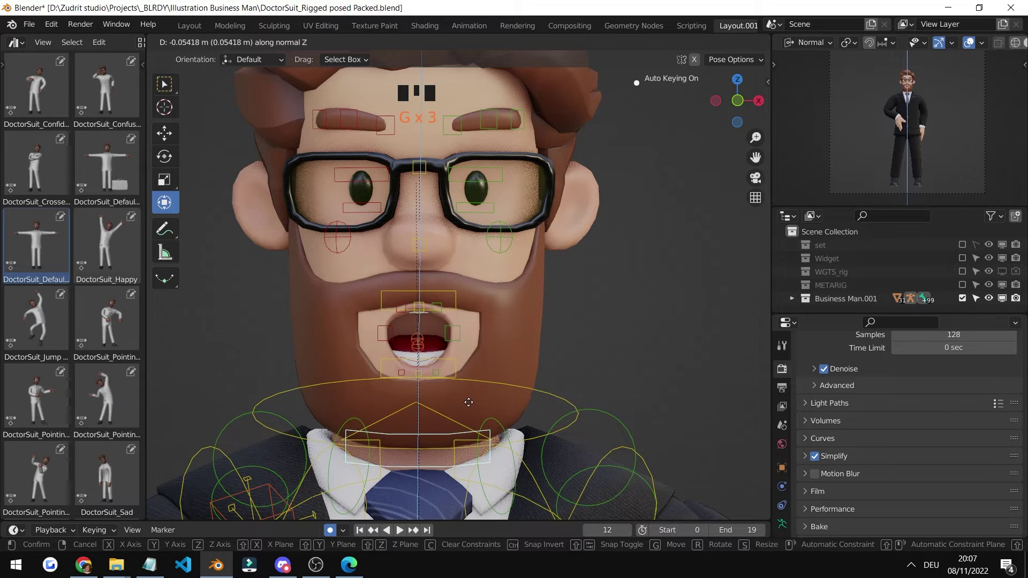
{"action": "left_click", "coordinate": [458, 353]}
- Select both mouth corner controls and raise them together about 0.014 m to form a smile
{"action": "scroll", "coordinate": [443, 329], "scroll_direction": "up", "scroll_amount": 2}
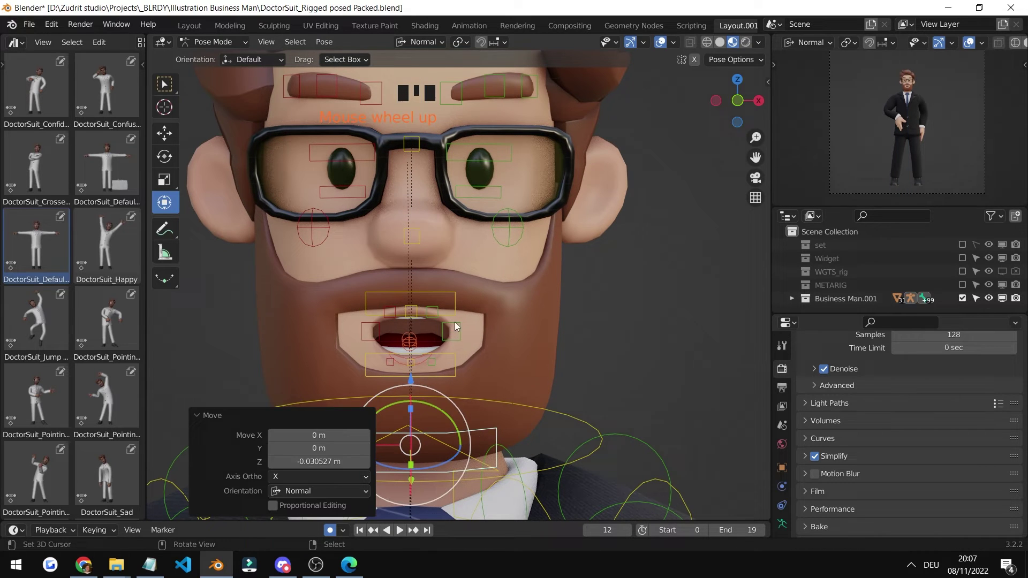
{"action": "right_click", "coordinate": [454, 323]}
{"action": "right_click", "coordinate": [368, 325], "text": "shift"}
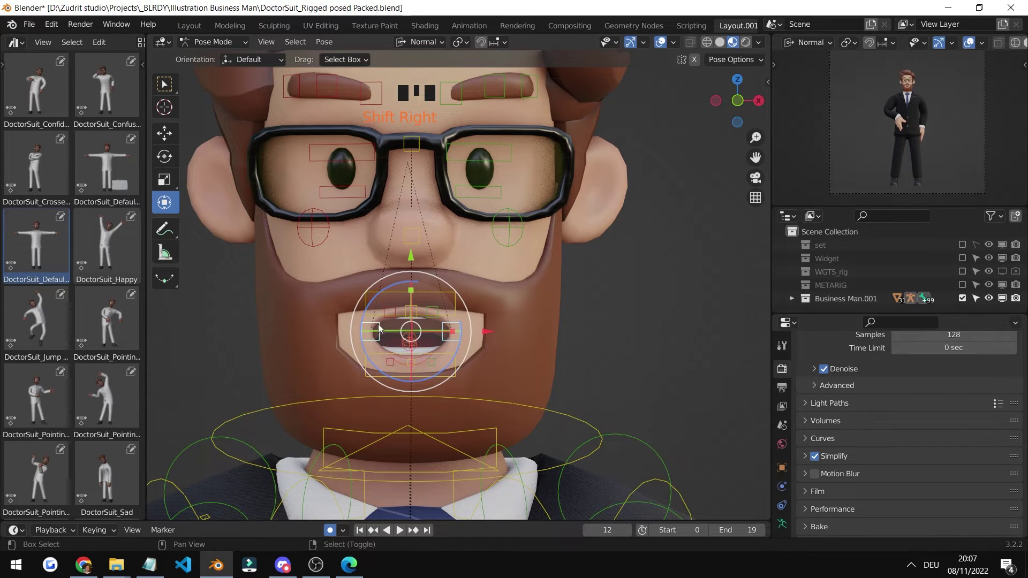
{"action": "right_click", "coordinate": [458, 321]}
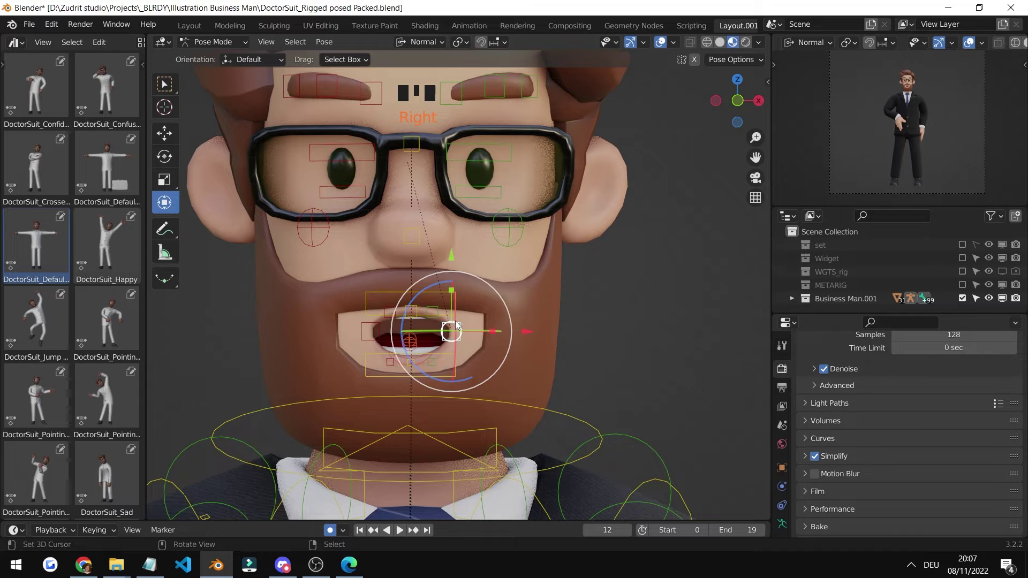
{"action": "right_click", "coordinate": [369, 330], "text": "shift"}
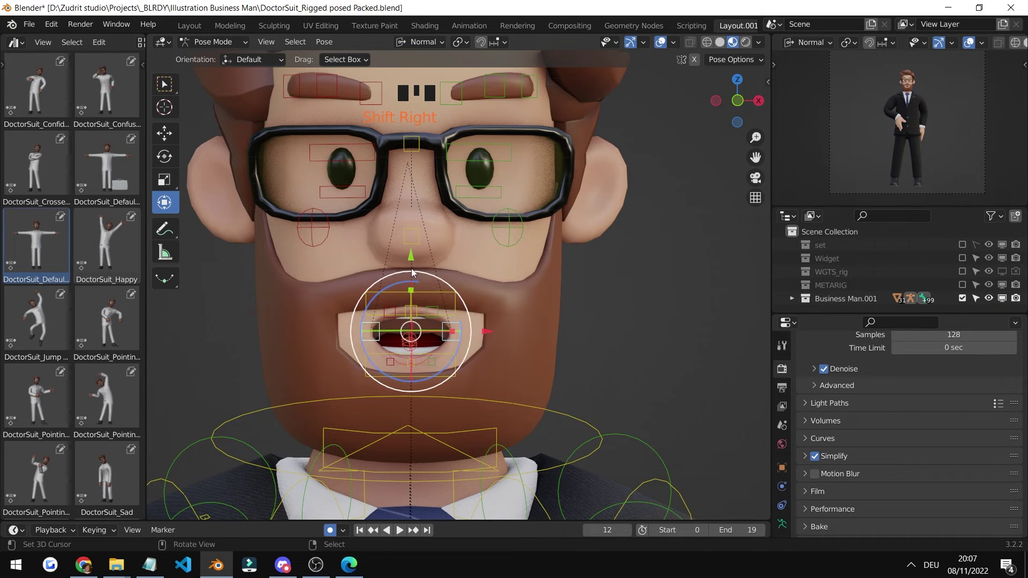
{"action": "left_click_drag", "start_coordinate": [424, 306], "coordinate": [416, 239]}
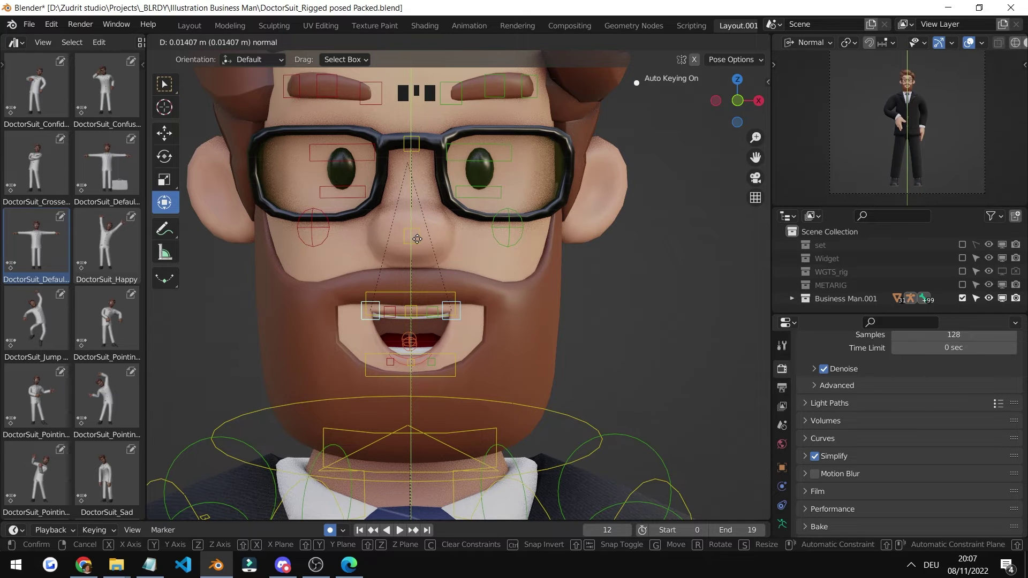
- Raise the left eye's lower eyelid control 0.020187 m along its Z axis
{"action": "scroll", "coordinate": [464, 191], "scroll_direction": "up", "scroll_amount": 1}
{"action": "scroll", "coordinate": [464, 192], "scroll_direction": "down", "scroll_amount": 1}
{"action": "left_click", "coordinate": [465, 192]}
{"action": "left_click_drag", "start_coordinate": [481, 114], "coordinate": [484, 96]}
- Switch the camera preview to Rendered shading, enable the set collection, and inspect the character's face in it
{"action": "middle_click_drag", "start_coordinate": [980, 57], "coordinate": [961, 69], "text": "shift"}
{"action": "scroll", "coordinate": [1024, 46], "scroll_direction": "down", "scroll_amount": 3}
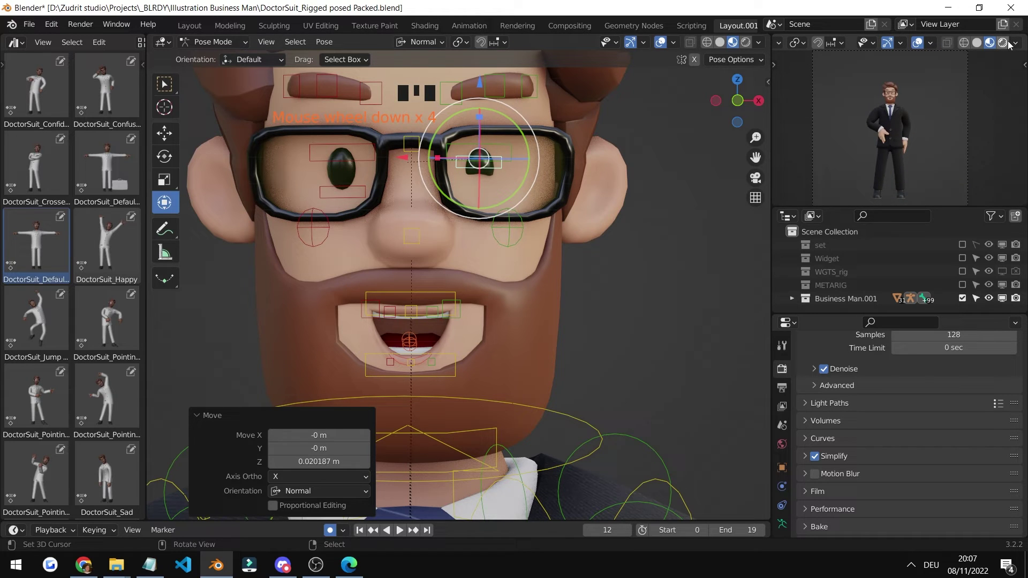
{"action": "left_click", "coordinate": [1005, 42]}
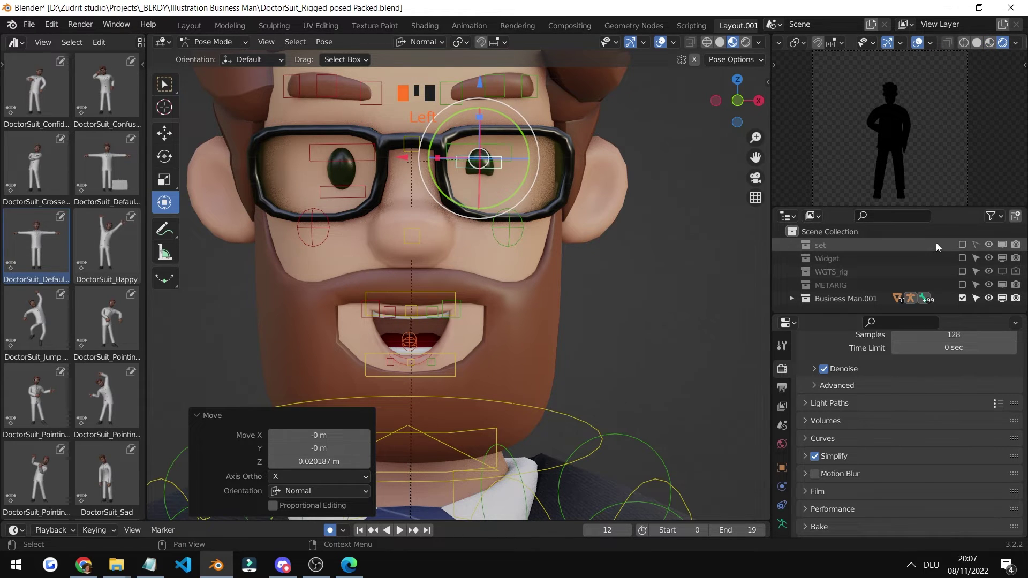
{"action": "left_click", "coordinate": [964, 244]}
{"action": "scroll", "coordinate": [890, 110], "scroll_direction": "up", "scroll_amount": 2}
{"action": "scroll", "coordinate": [890, 113], "scroll_direction": "up", "scroll_amount": 4}
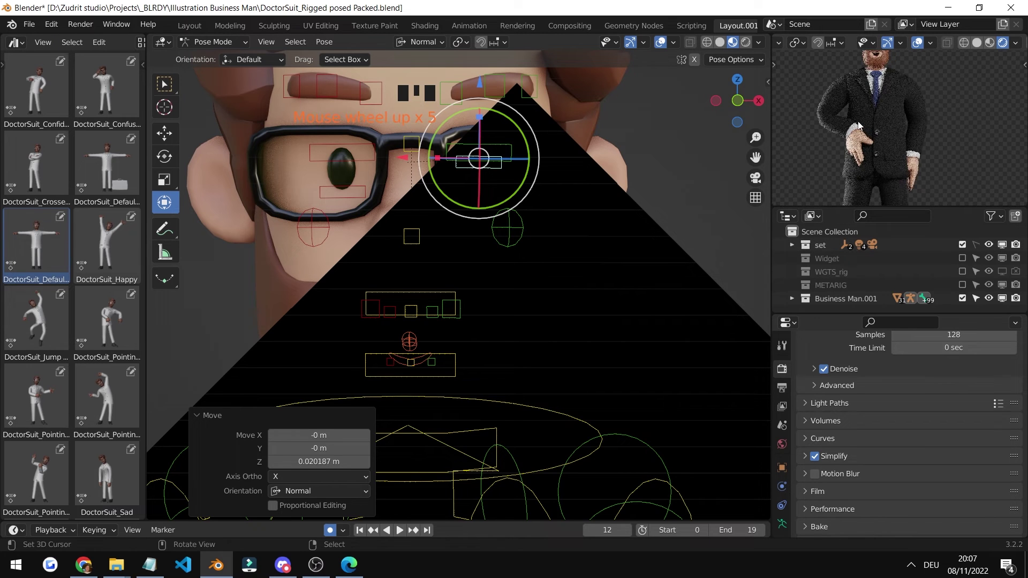
{"action": "middle_click_drag", "start_coordinate": [893, 130], "coordinate": [905, 192], "text": "shift"}
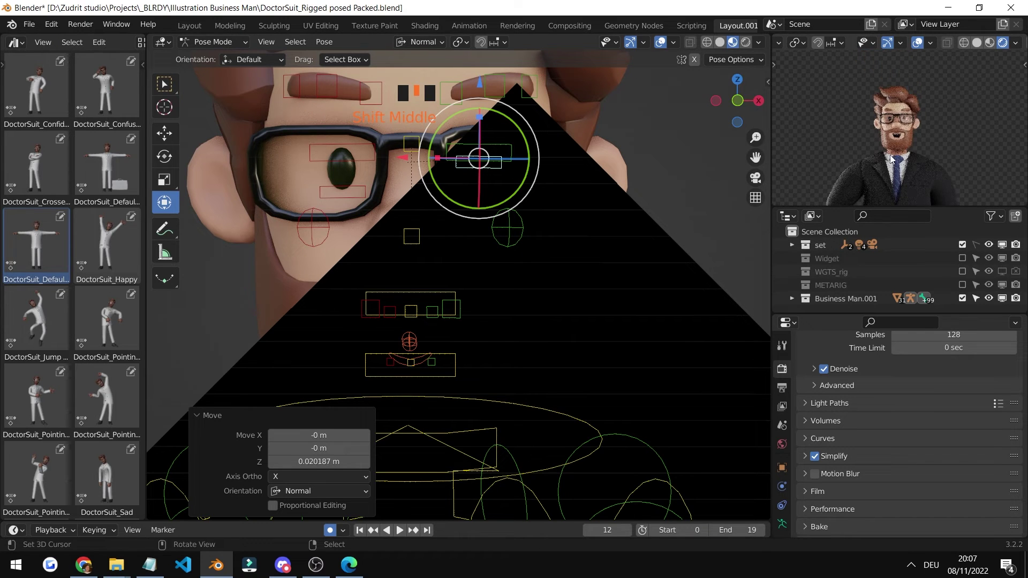
- Move the left eye's eyelid control 0.03582 m along its Z axis to adjust the wink
{"action": "left_click_drag", "start_coordinate": [484, 104], "coordinate": [484, 104]}
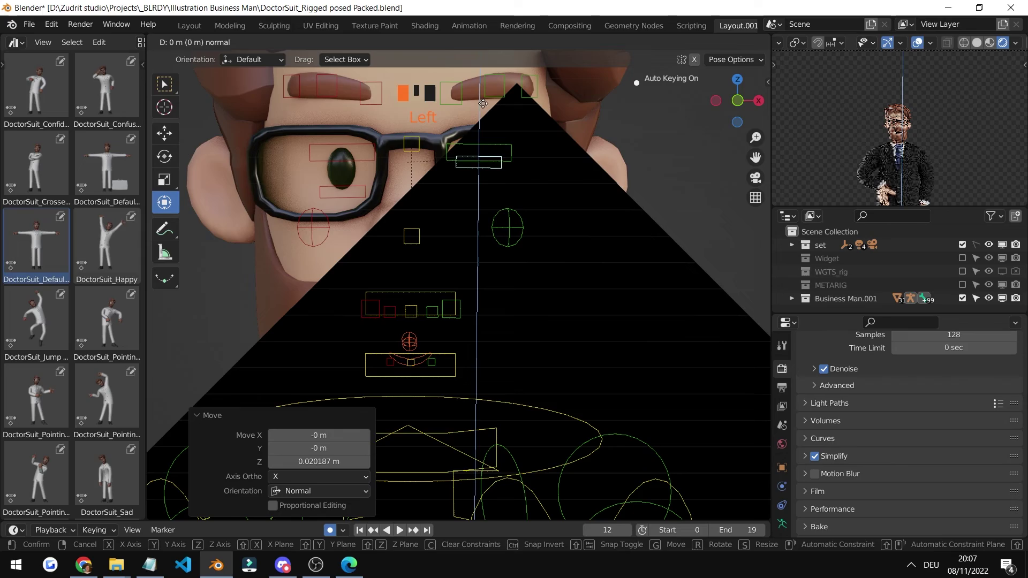
{"action": "left_click_drag", "start_coordinate": [439, 180], "coordinate": [441, 182]}
{"action": "mouse_move", "coordinate": [441, 182]}
{"action": "middle_mouse_down"}
{"action": "mouse_move", "coordinate": [482, 188]}
{"action": "mouse_move", "coordinate": [442, 194]}
{"action": "middle_mouse_up"}
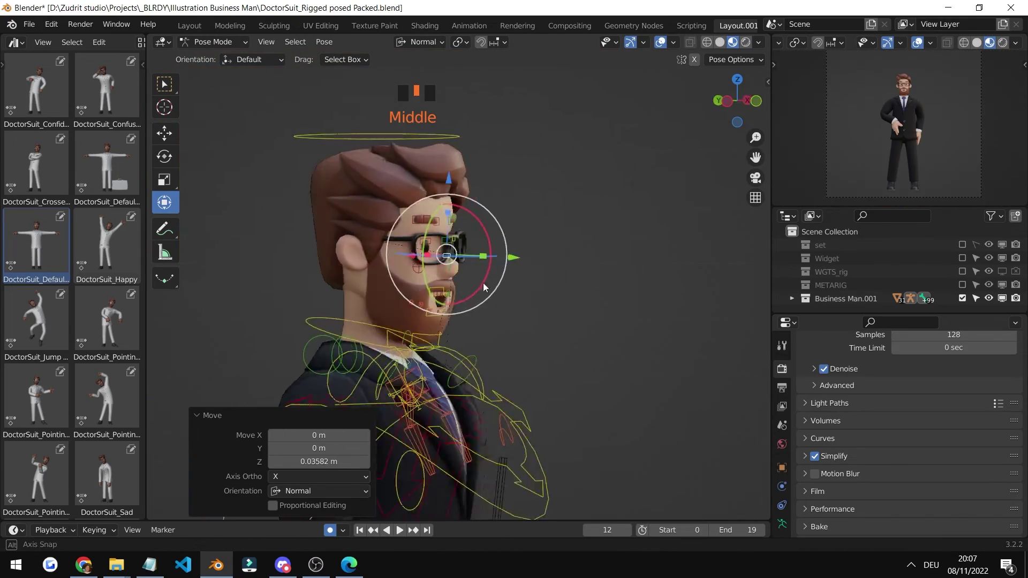
{"action": "middle_click_drag", "start_coordinate": [483, 283], "coordinate": [397, 266]}
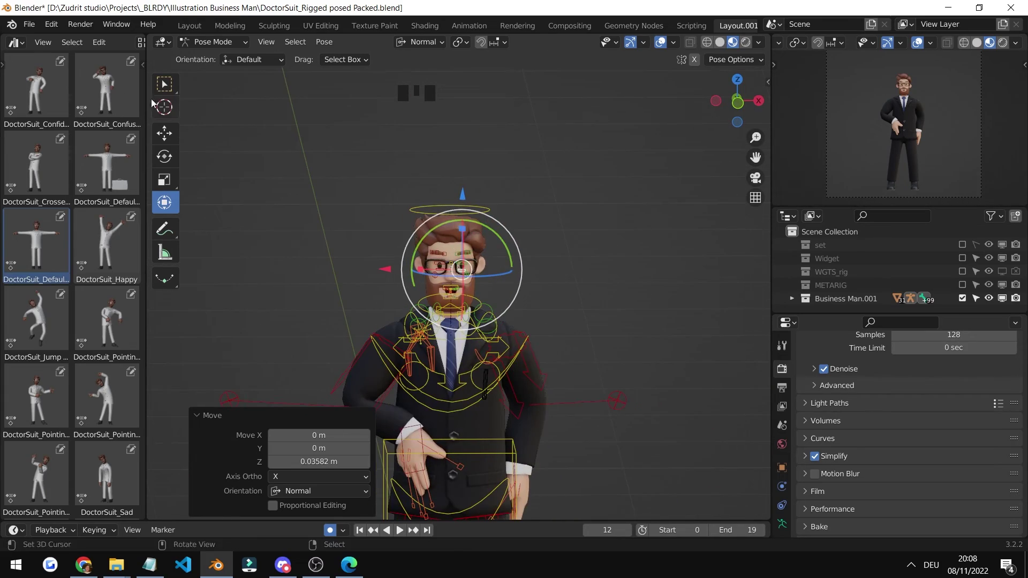
- Check the Emulate 3 Button Mouse option in the Input preferences and close the preferences
{"action": "left_click", "coordinate": [52, 24]}
{"action": "left_click", "coordinate": [120, 213]}
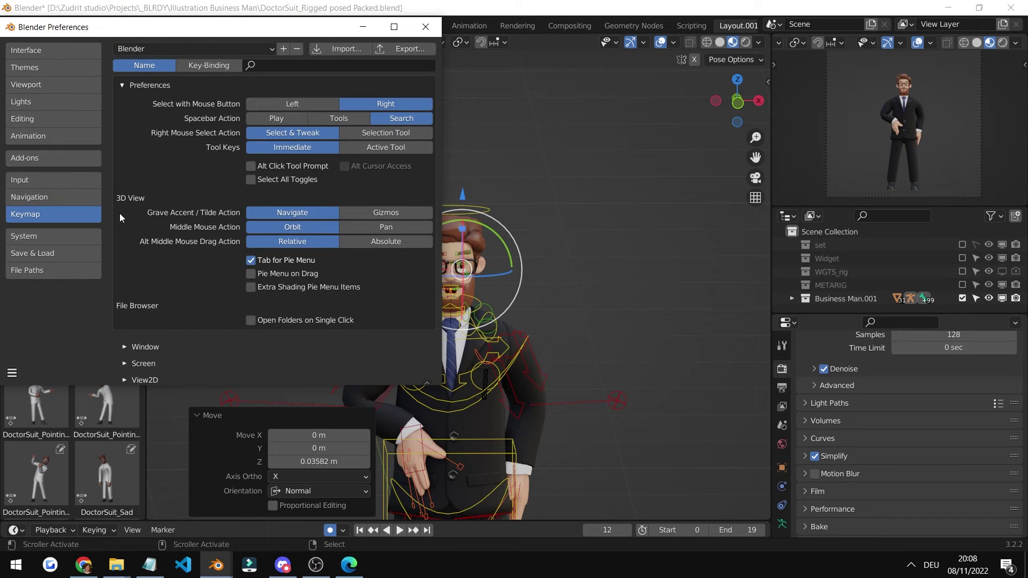
{"action": "left_click", "coordinate": [39, 180]}
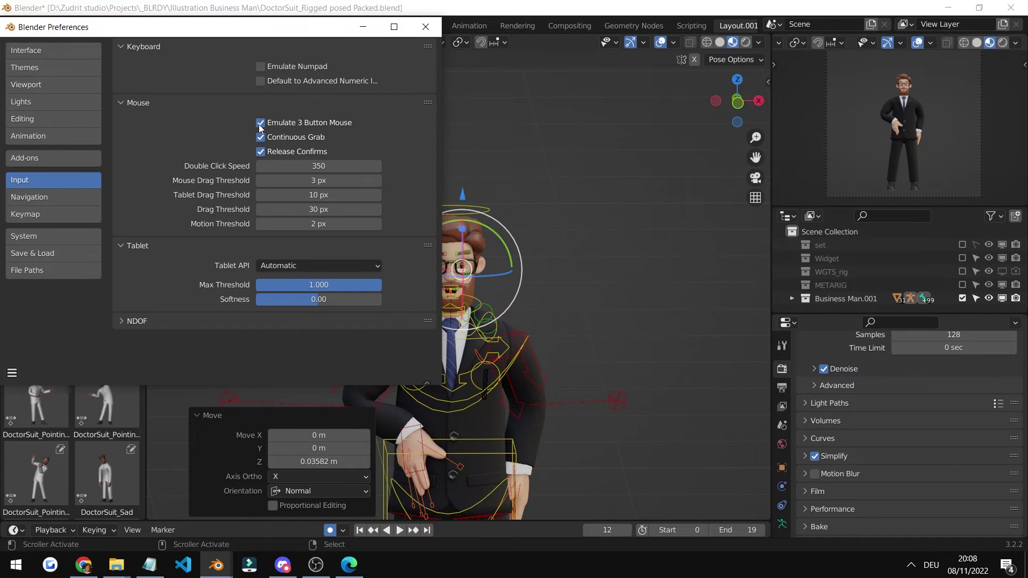
{"action": "left_click", "coordinate": [425, 27]}
{"action": "scroll", "coordinate": [535, 198], "scroll_direction": "down", "scroll_amount": 3}
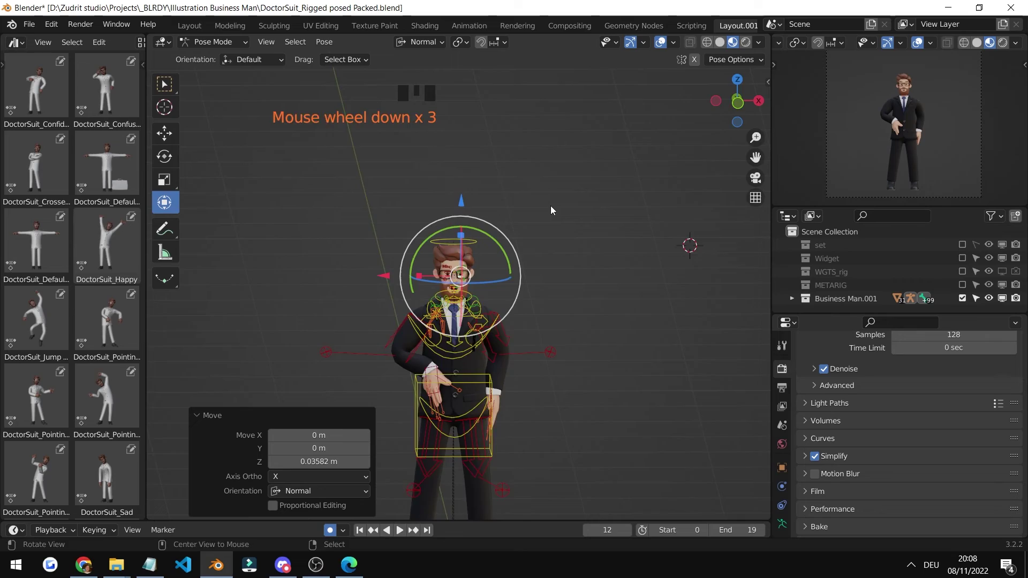
- Put the businessman character's rig back into Pose Mode
{"action": "middle_click_drag", "start_coordinate": [550, 209], "coordinate": [391, 204]}
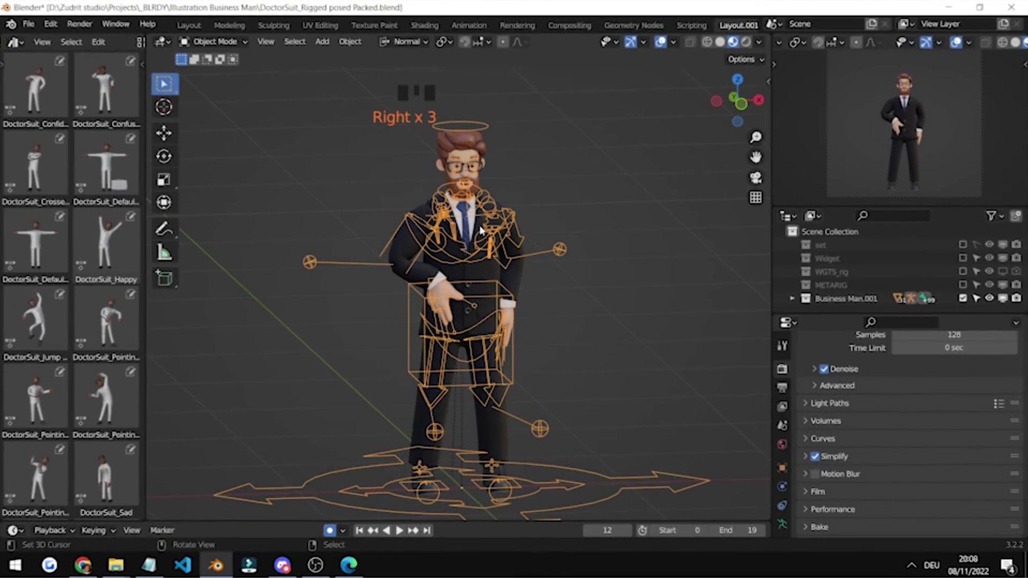
{"action": "key", "text": "ctrl+Tab"}
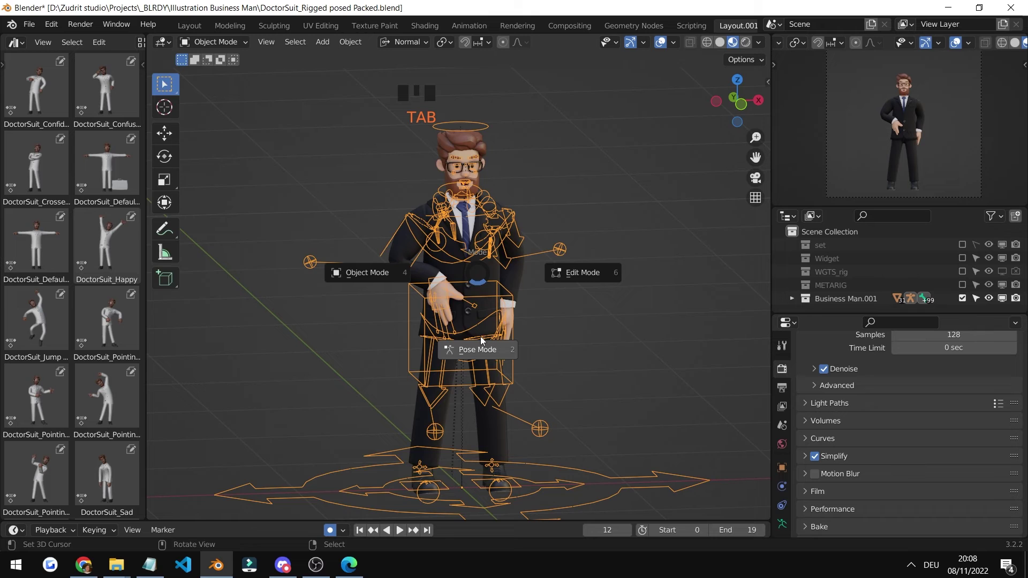
{"action": "left_click", "coordinate": [480, 336]}
{"action": "scroll", "coordinate": [555, 274], "scroll_direction": "up", "scroll_amount": 3}
{"action": "scroll", "coordinate": [556, 275], "scroll_direction": "down", "scroll_amount": 2}
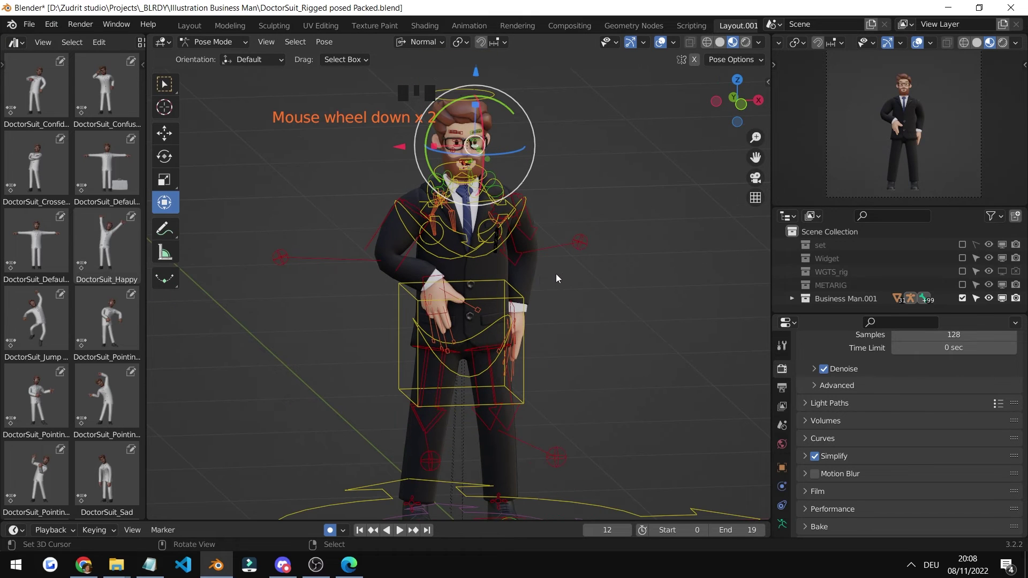
{"action": "right_click", "coordinate": [589, 282]}
{"action": "middle_click_drag", "start_coordinate": [587, 284], "coordinate": [589, 247]}
{"action": "scroll", "coordinate": [560, 266], "scroll_direction": "up", "scroll_amount": 3}
{"action": "scroll", "coordinate": [576, 261], "scroll_direction": "down", "scroll_amount": 4}
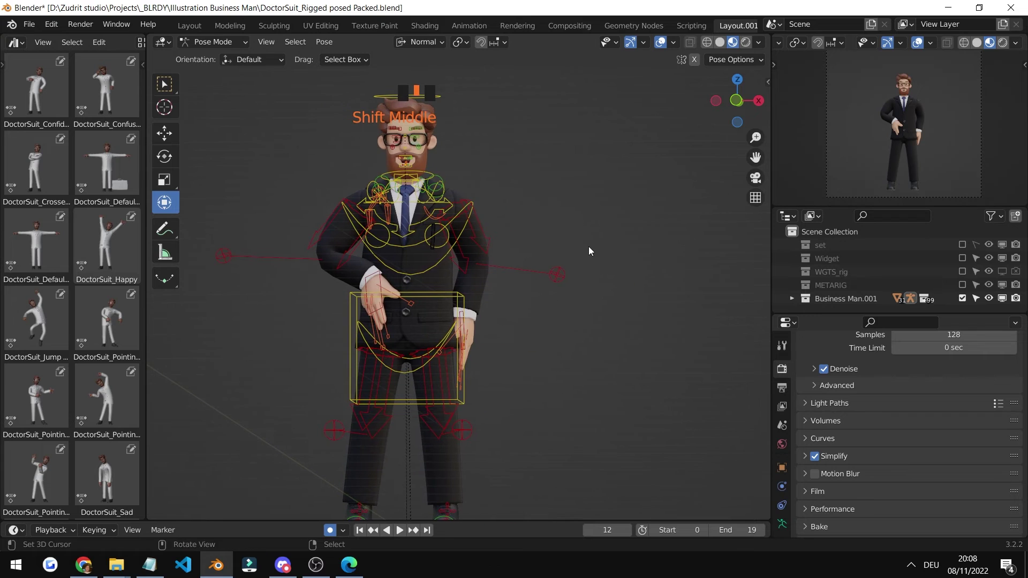
- Look over the rig layer options in the sidebar and display the pose library's animation tools
{"action": "key", "text": "n"}
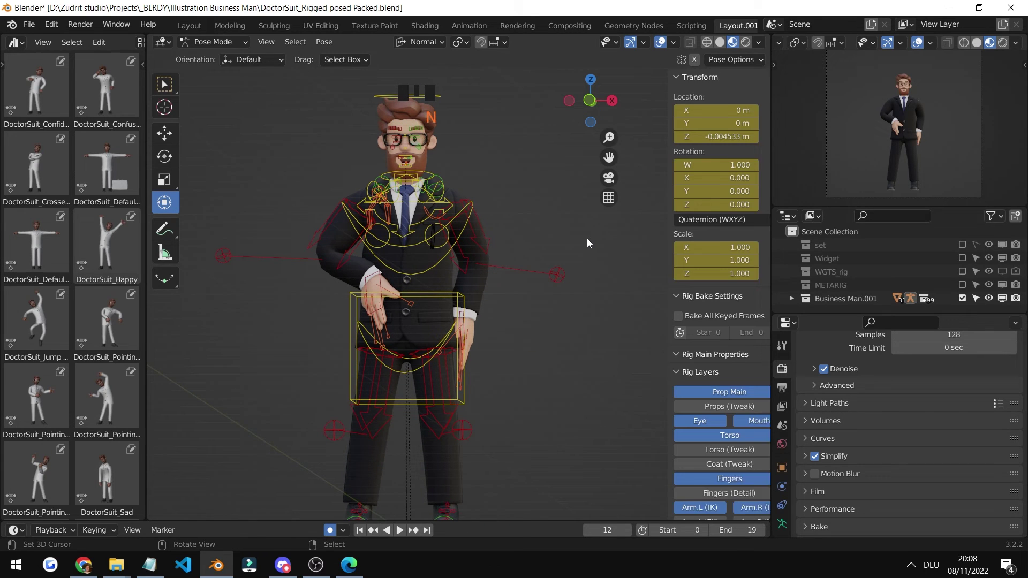
{"action": "scroll", "coordinate": [702, 349], "scroll_direction": "down", "scroll_amount": 7}
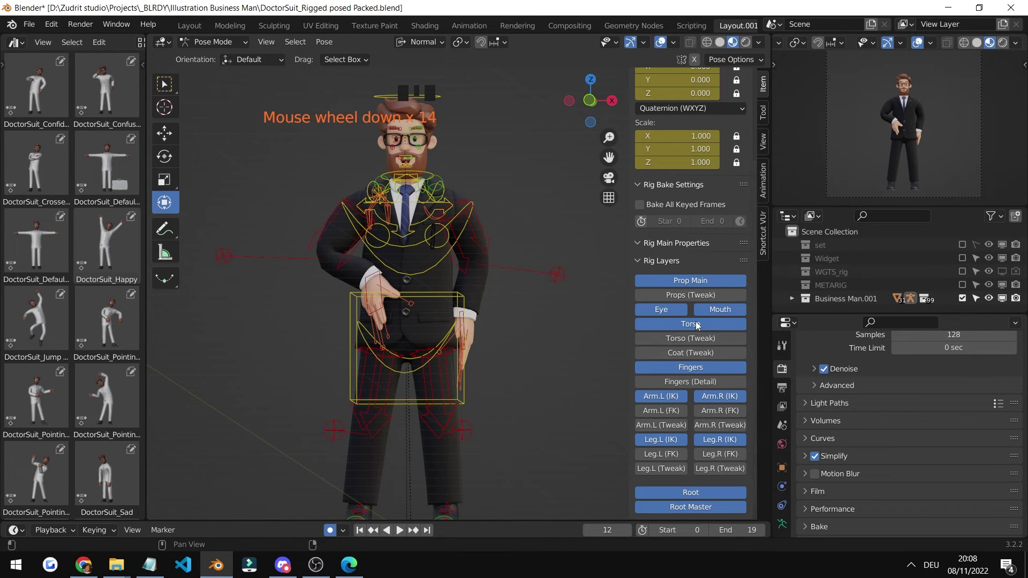
{"action": "scroll", "coordinate": [689, 260], "scroll_direction": "up", "scroll_amount": 12}
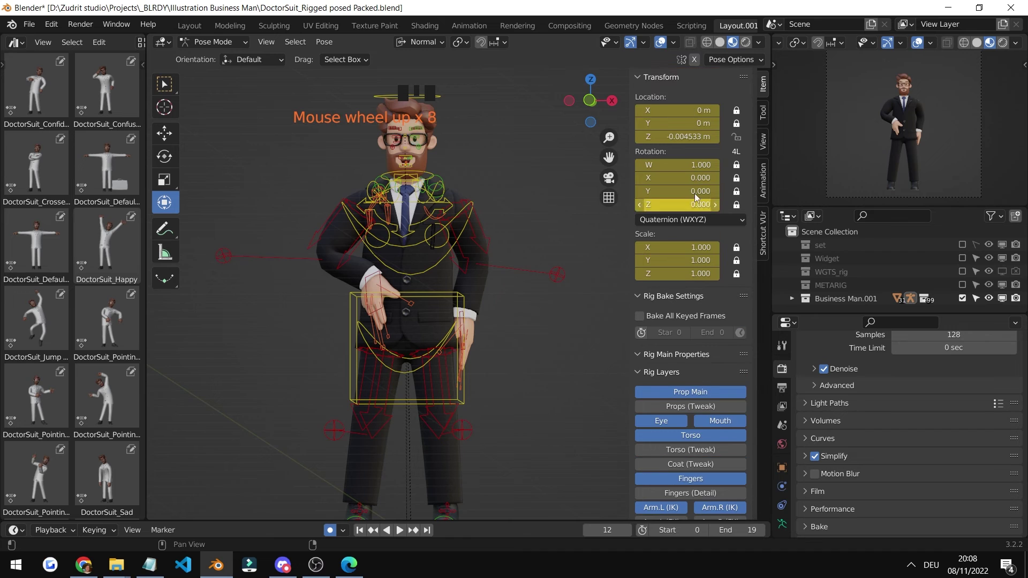
{"action": "left_click", "coordinate": [762, 182]}
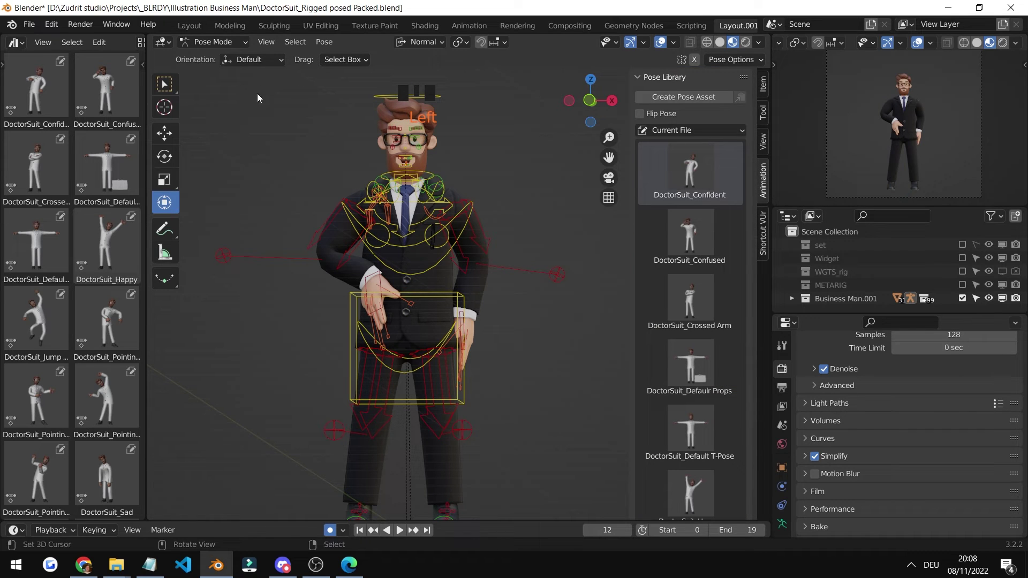
- Compare the sidebar options available for the rig in Object Mode with those in Pose Mode
{"action": "left_click", "coordinate": [202, 42]}
{"action": "left_click", "coordinate": [207, 57]}
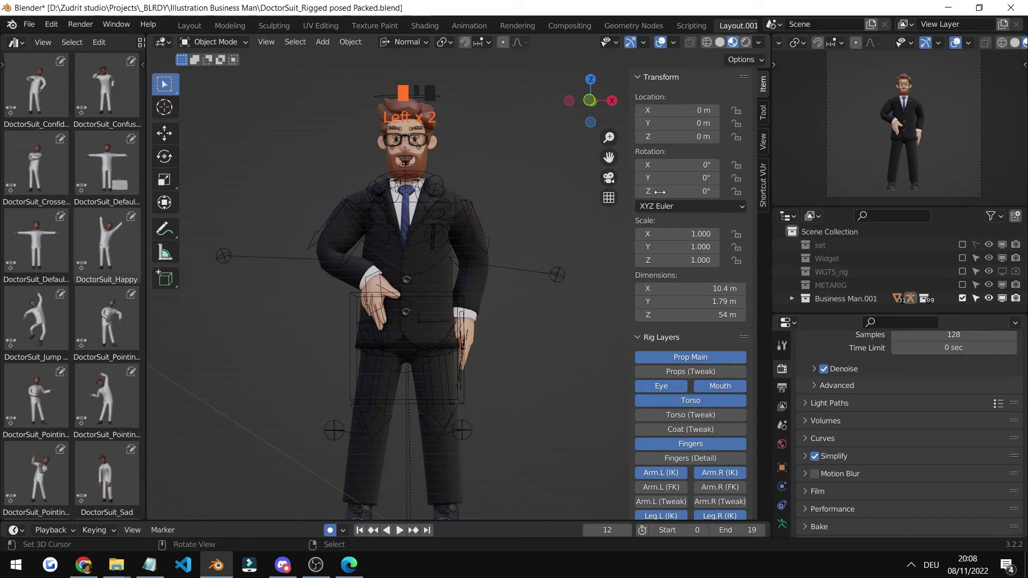
{"action": "scroll", "coordinate": [471, 134], "scroll_direction": "up", "scroll_amount": 1}
{"action": "left_click", "coordinate": [195, 42]}
{"action": "left_click", "coordinate": [216, 88]}
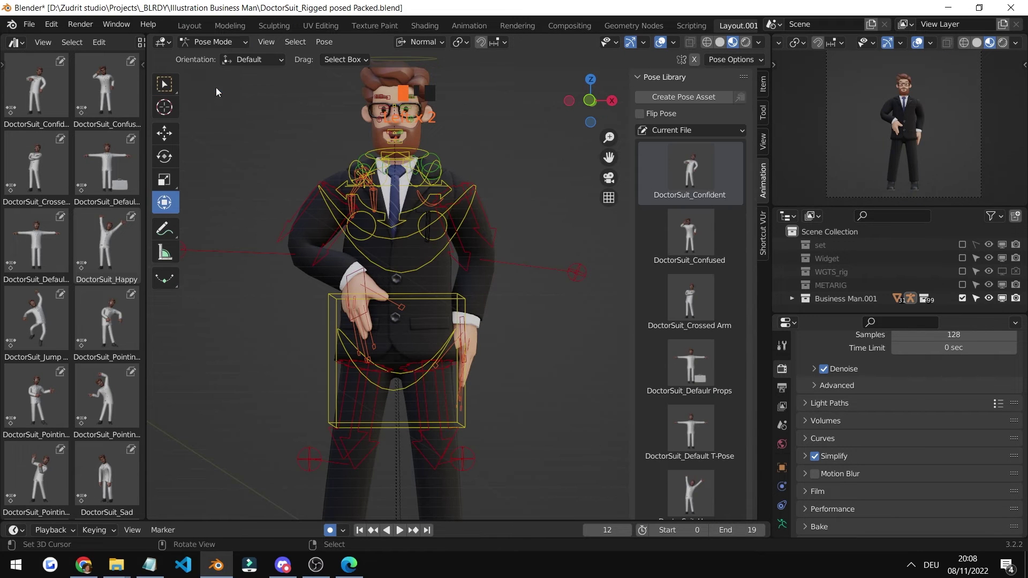
- Enable the Torso (Tweak) rig layer and select all visible bones of the character's rig
{"action": "scroll", "coordinate": [522, 172], "scroll_direction": "down", "scroll_amount": 4}
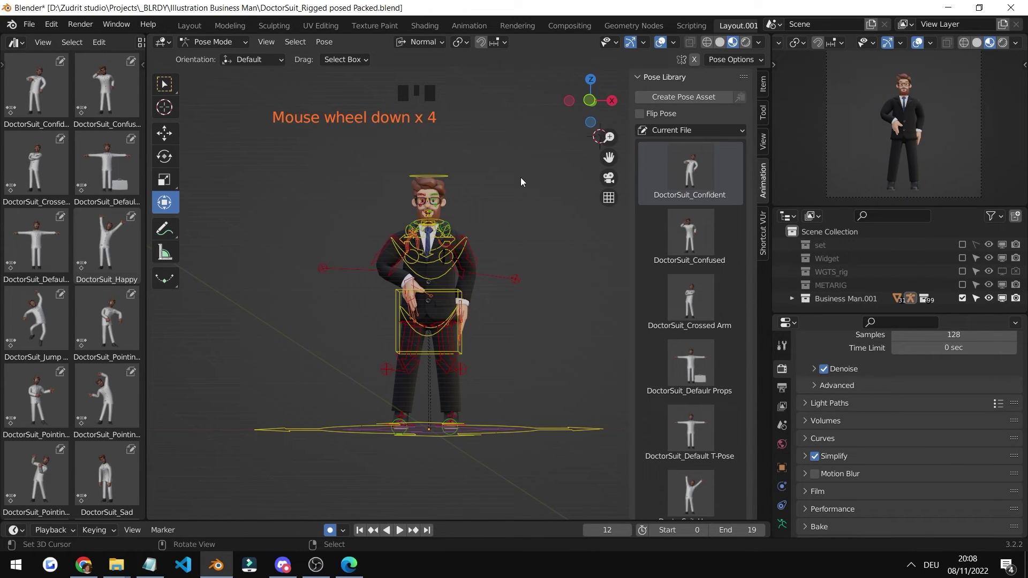
{"action": "key", "text": "a"}
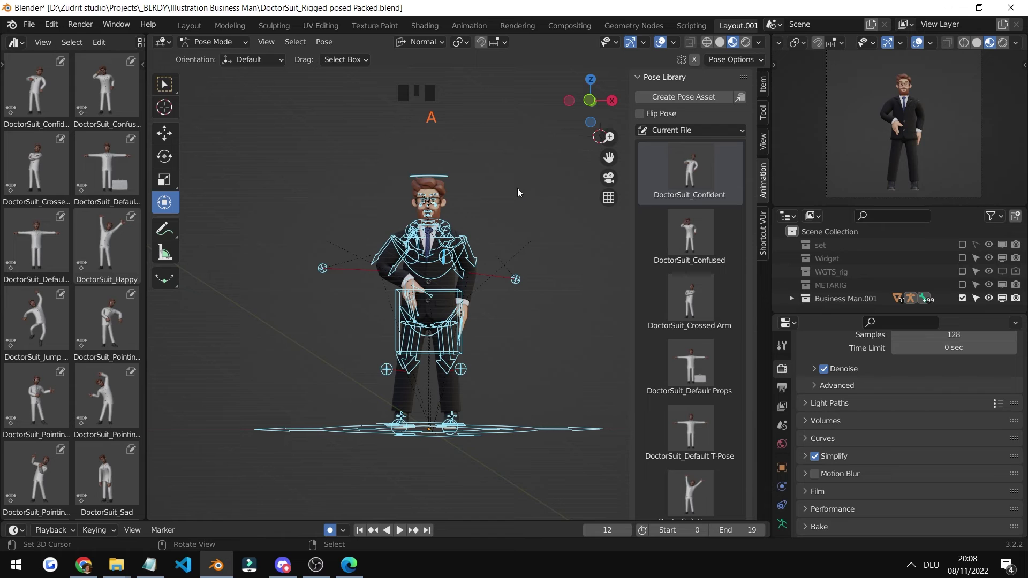
{"action": "key", "text": "n"}
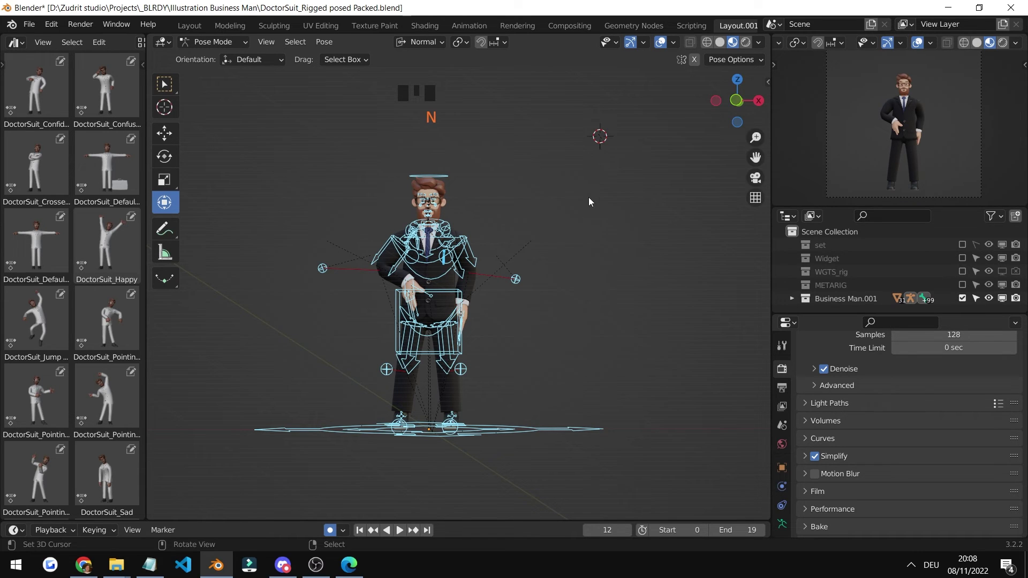
{"action": "key", "text": "n"}
{"action": "left_click", "coordinate": [761, 91]}
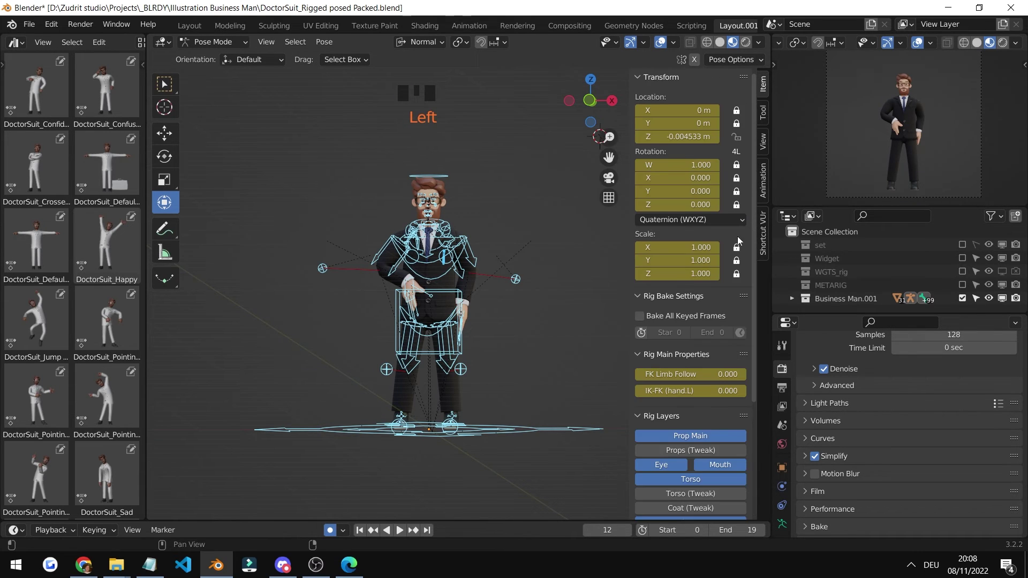
{"action": "scroll", "coordinate": [738, 237], "scroll_direction": "down", "scroll_amount": 10}
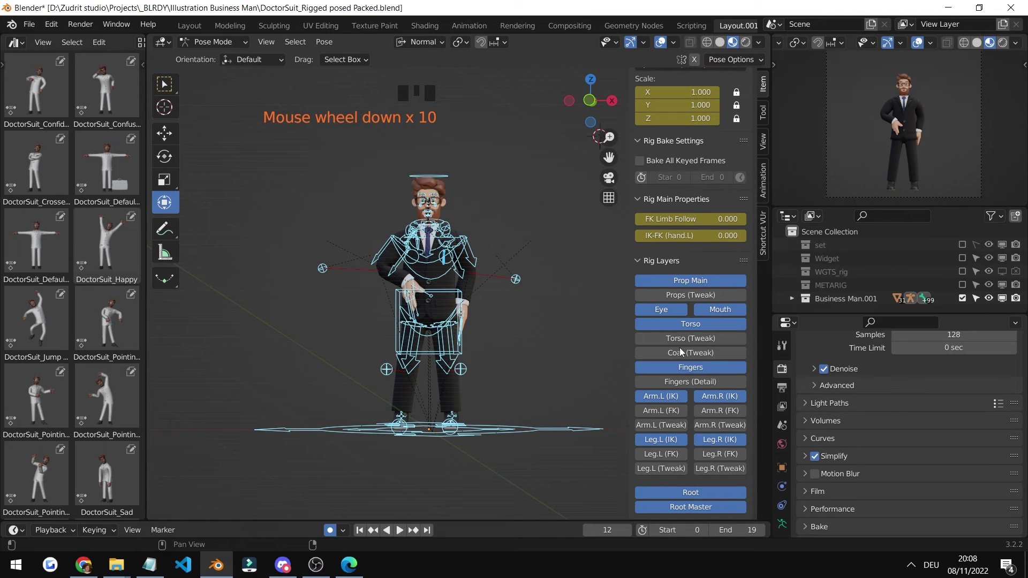
{"action": "left_click", "coordinate": [686, 340]}
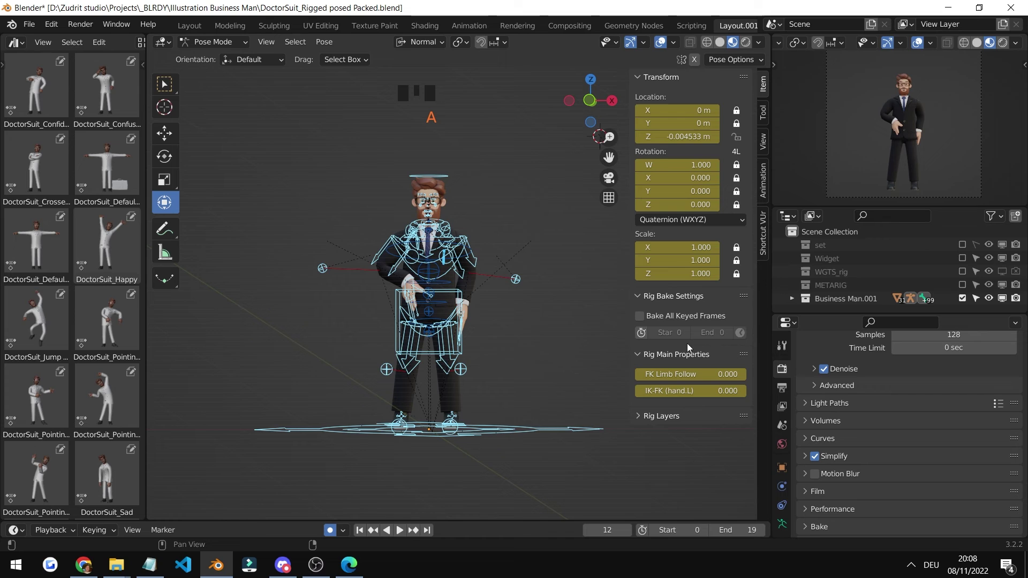
{"action": "right_click", "coordinate": [559, 252]}
{"action": "key", "text": "a"}
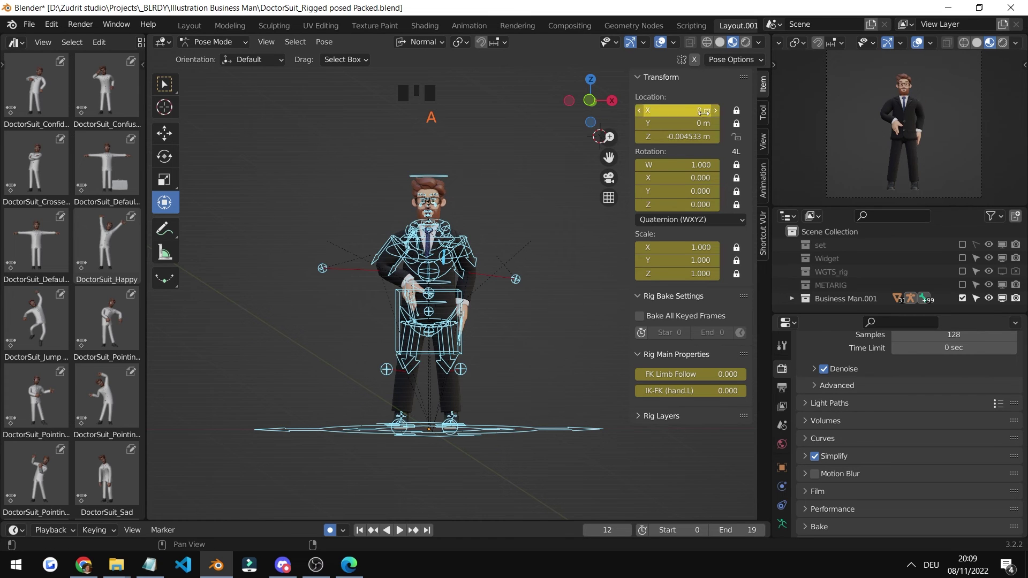
- Create a pose asset from all selected bones in the current file and name it Confident stance
{"action": "left_click", "coordinate": [763, 179]}
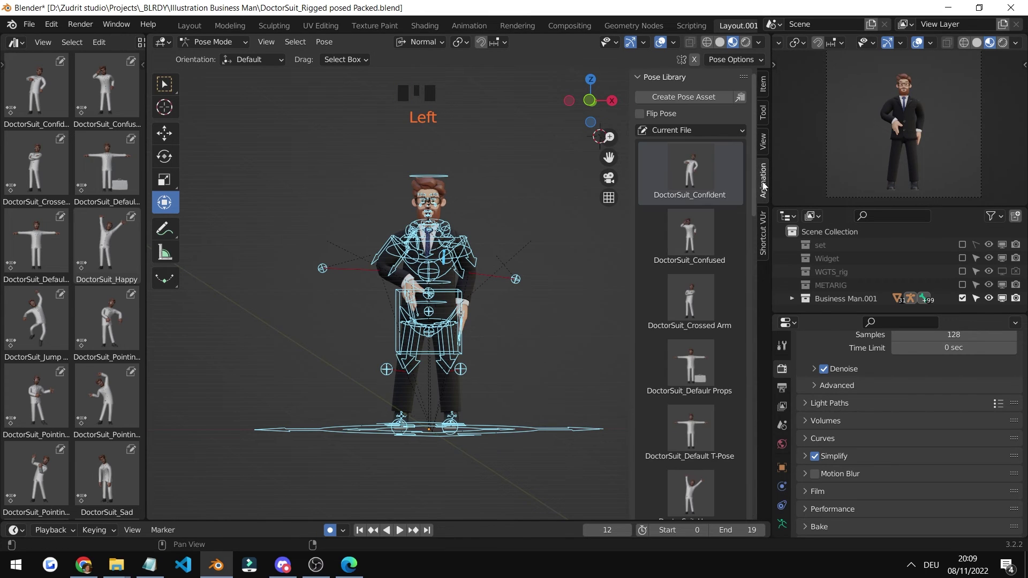
{"action": "left_click", "coordinate": [628, 213]}
{"action": "left_click_drag", "start_coordinate": [629, 213], "coordinate": [615, 213]}
{"action": "scroll", "coordinate": [679, 198], "scroll_direction": "up", "scroll_amount": 5}
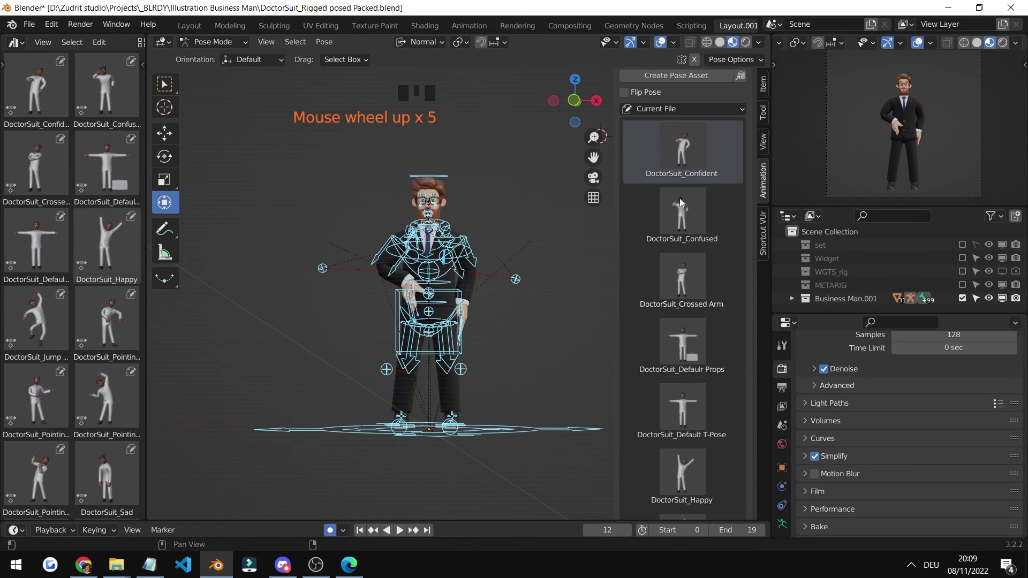
{"action": "left_click", "coordinate": [685, 77]}
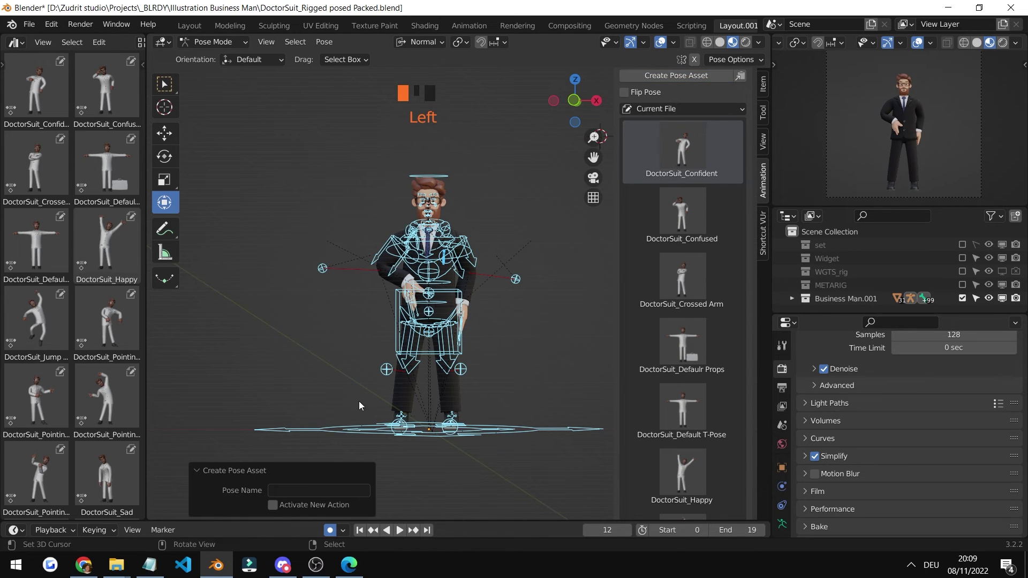
{"action": "left_click", "coordinate": [295, 490]}
{"action": "type", "text": "Confident"}
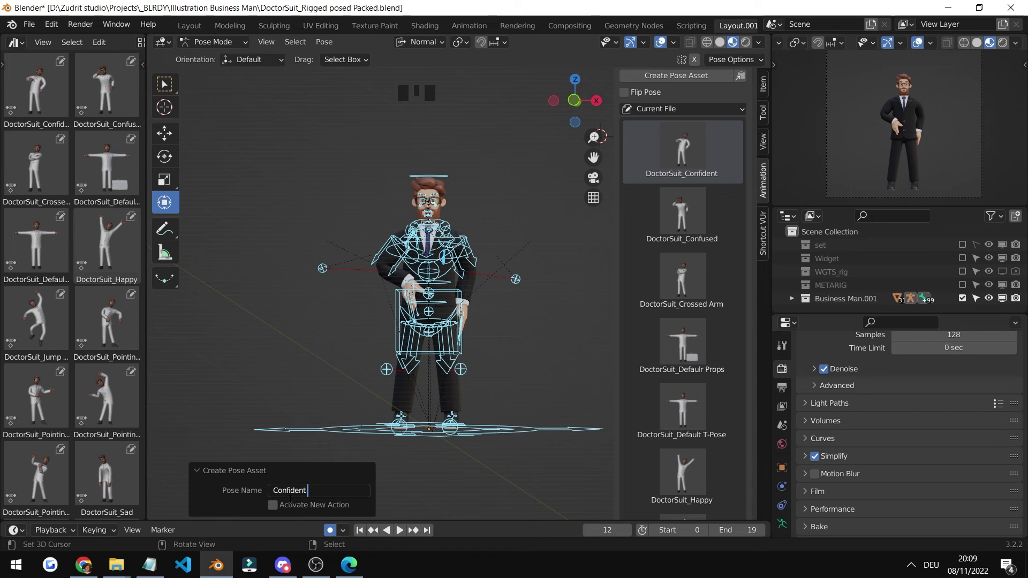
{"action": "type", "text": " stance"}
{"action": "key", "text": "Return"}
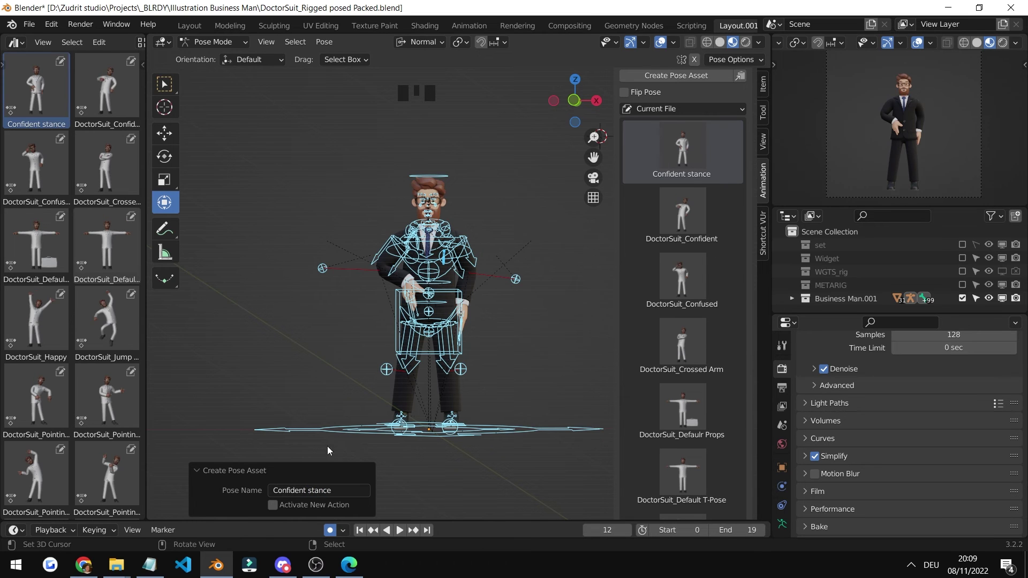
{"action": "left_click", "coordinate": [254, 475]}
{"action": "left_click", "coordinate": [202, 471]}
{"action": "scroll", "coordinate": [707, 346], "scroll_direction": "up", "scroll_amount": 11}
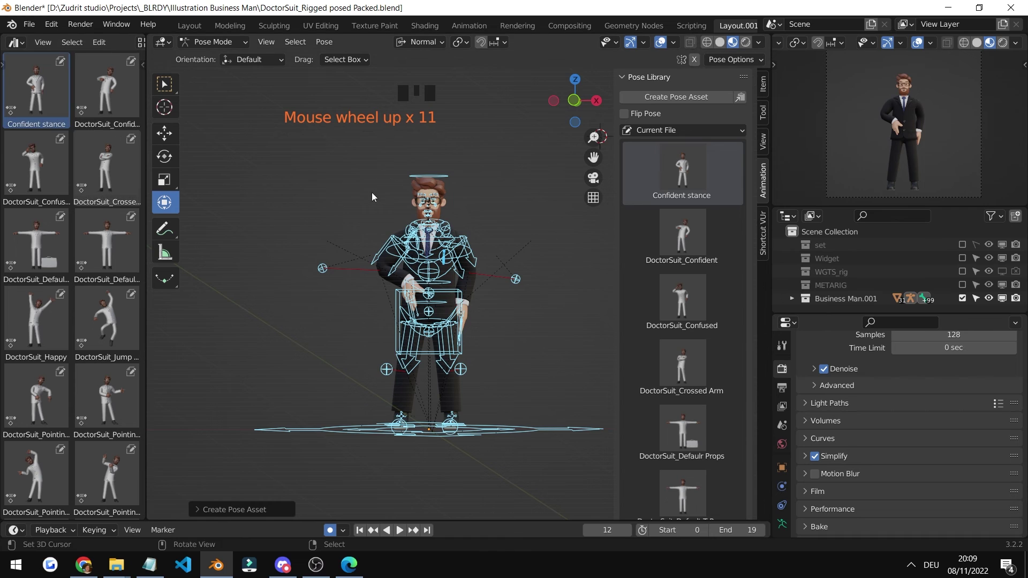
- Examine the Confident stance asset's name, preview and tag details, and bring back the list of pose assets
{"action": "left_click", "coordinate": [142, 65]}
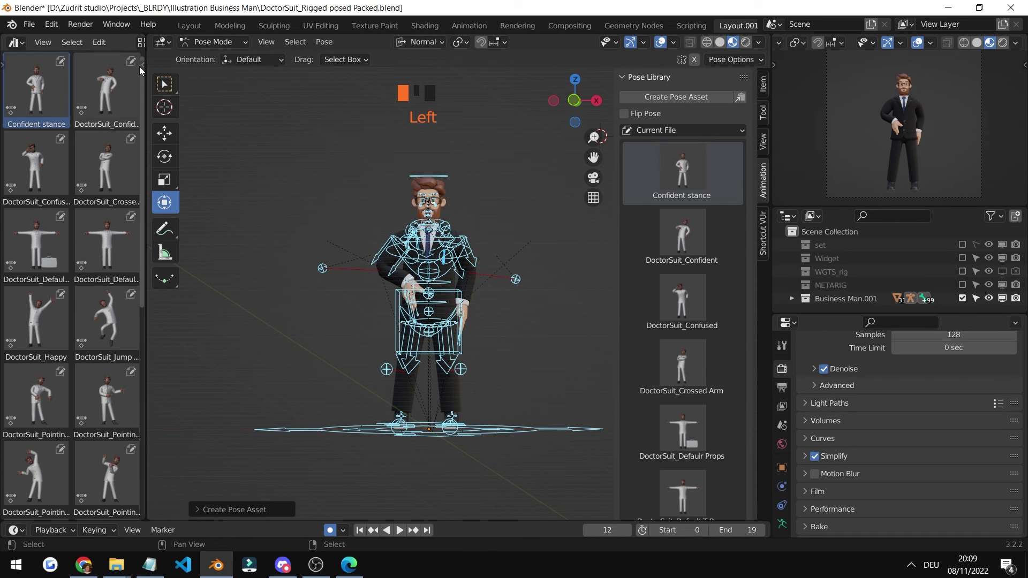
{"action": "left_click", "coordinate": [141, 65]}
{"action": "left_click", "coordinate": [141, 64]}
{"action": "left_click_drag", "start_coordinate": [141, 64], "coordinate": [3, 75]}
{"action": "left_click", "coordinate": [69, 62]}
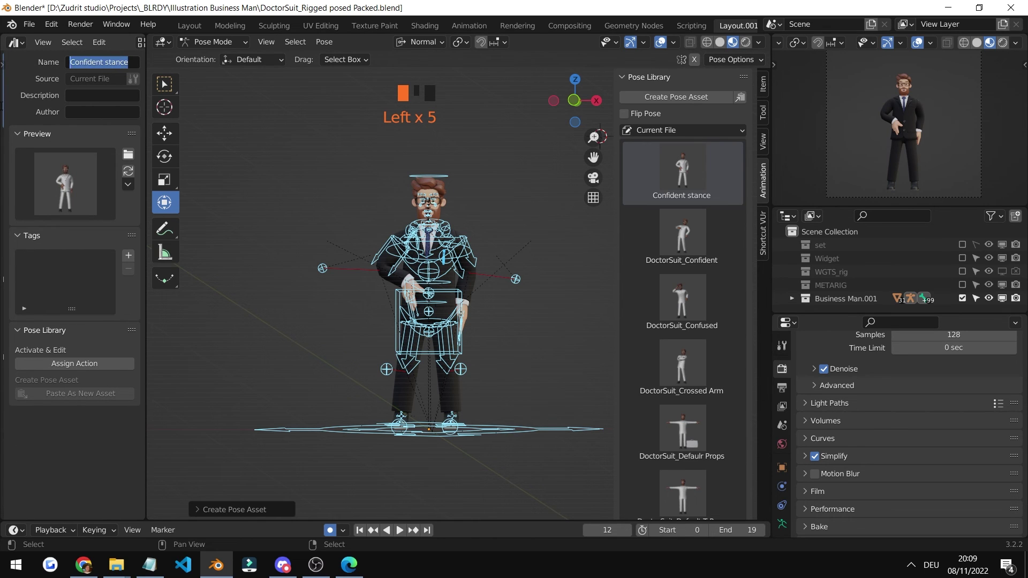
{"action": "left_click", "coordinate": [3, 64]}
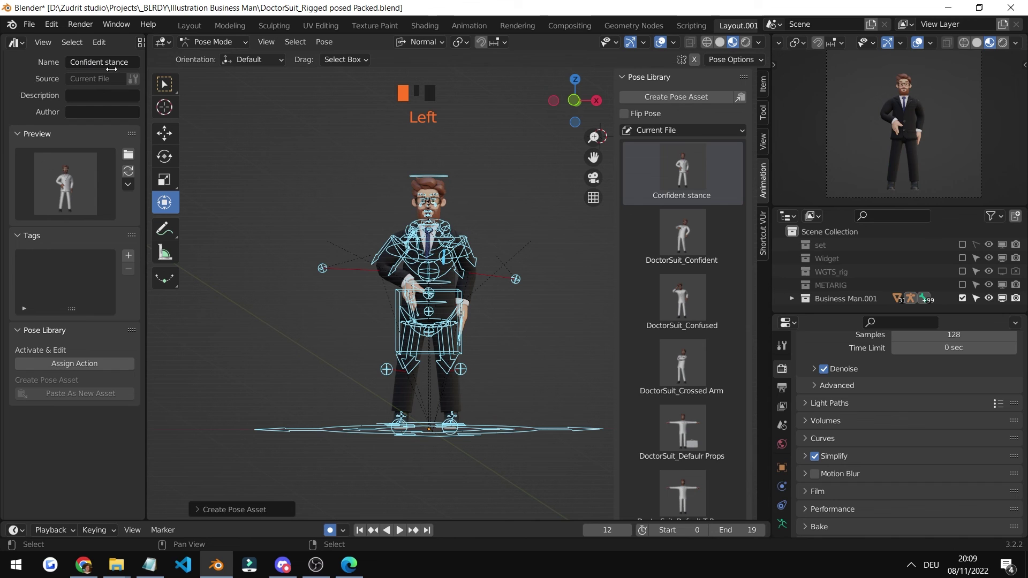
{"action": "left_click", "coordinate": [84, 117]}
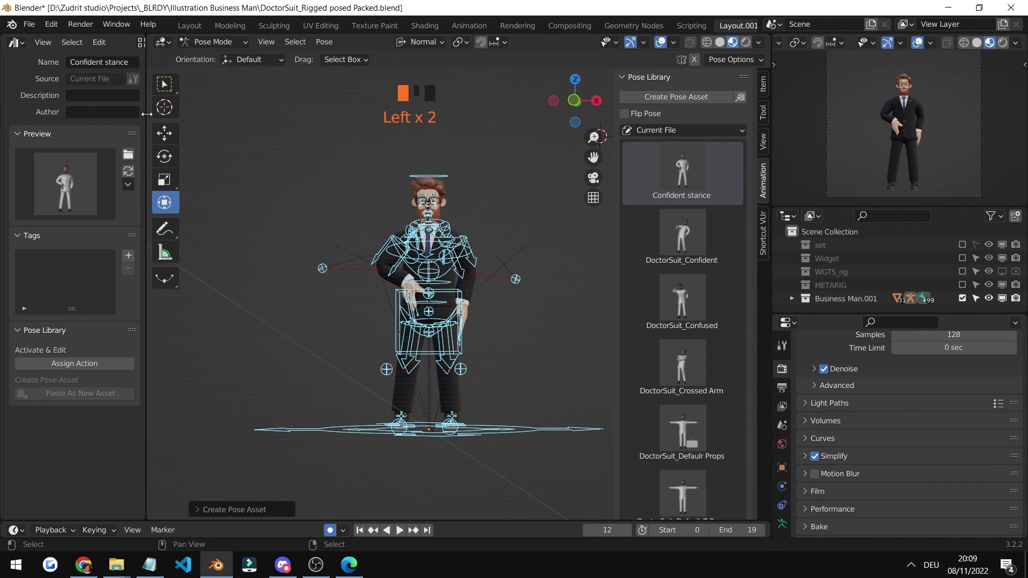
{"action": "left_click_drag", "start_coordinate": [147, 114], "coordinate": [245, 113]}
{"action": "left_click_drag", "start_coordinate": [107, 101], "coordinate": [146, 110]}
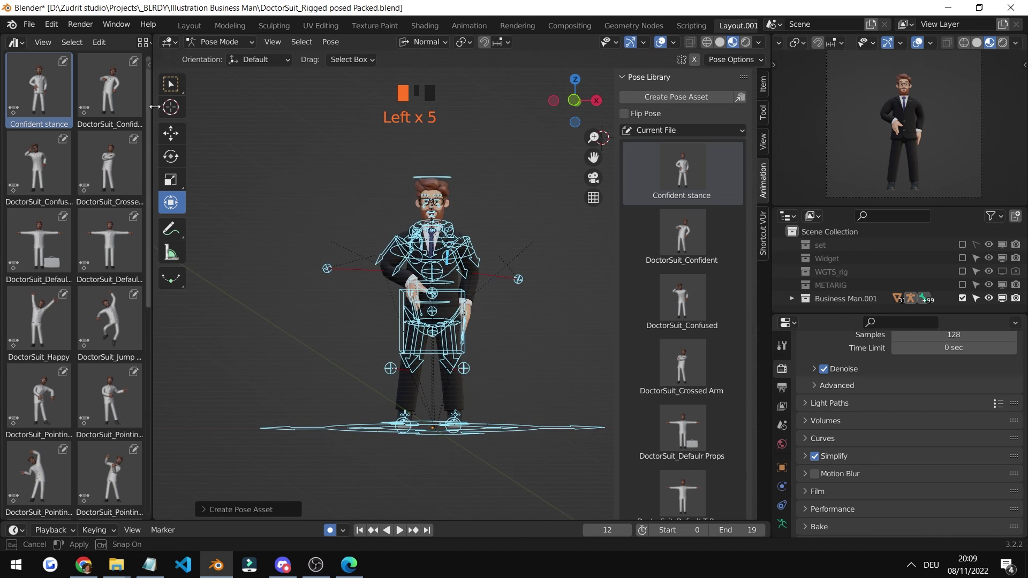
- Save the Blender file and deselect all of the rig's bones
{"action": "key", "text": "ctrl+s"}
{"action": "right_click", "coordinate": [300, 189]}
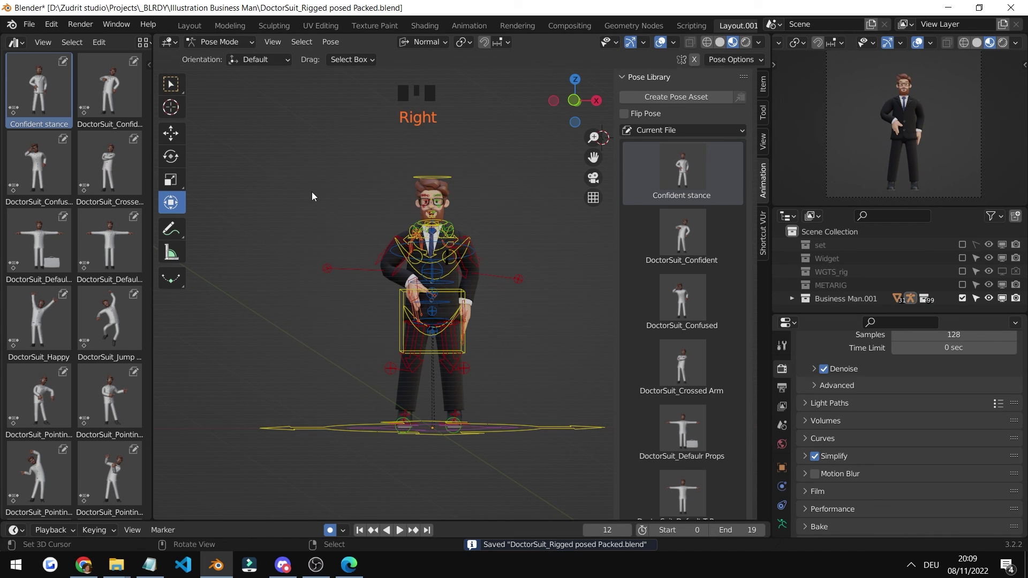
- Try the default T-pose and jump pose assets on the character, and return it to the Confident stance pose
{"action": "left_click", "coordinate": [104, 276]}
{"action": "double_click", "coordinate": [104, 277]}
{"action": "left_click", "coordinate": [105, 314]}
{"action": "double_click", "coordinate": [105, 313]}
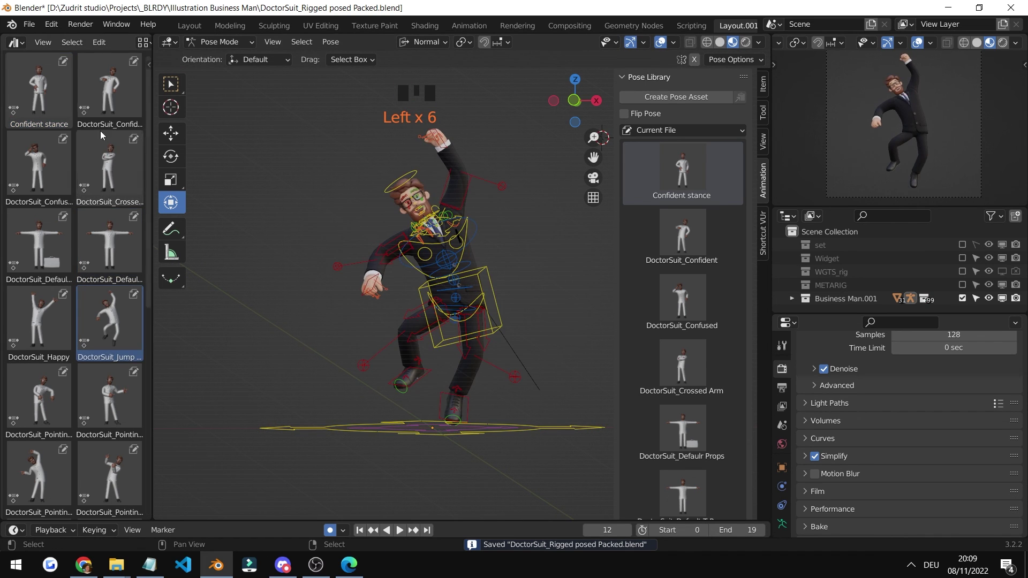
{"action": "left_click", "coordinate": [50, 99]}
{"action": "left_click", "coordinate": [50, 99]}
{"action": "double_click", "coordinate": [49, 100]}
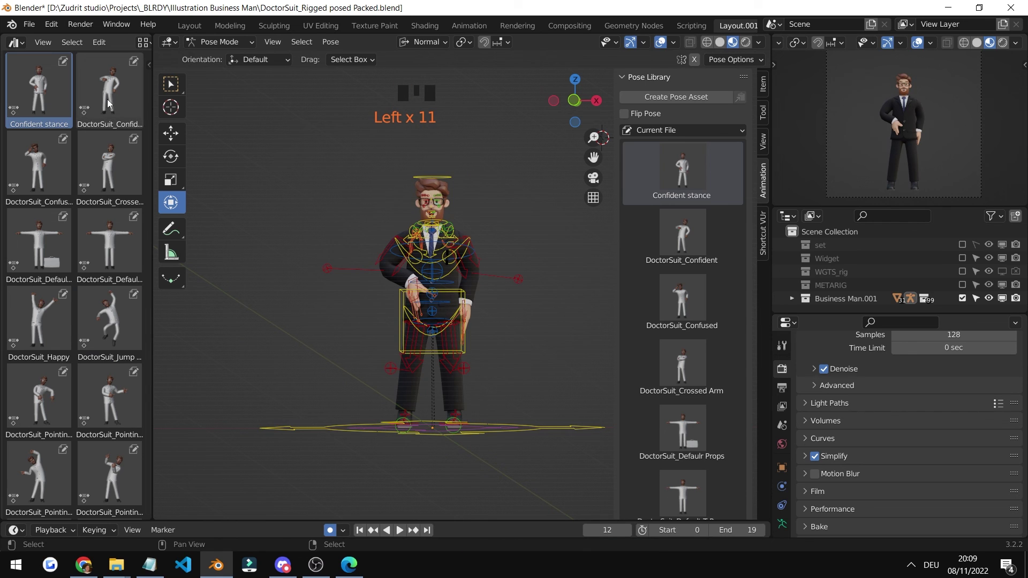
- Apply the DoctorSuit_Confident pose, hide the viewport overlays, and reapply the Confident stance pose to the character
{"action": "left_click", "coordinate": [118, 99]}
{"action": "double_click", "coordinate": [126, 98]}
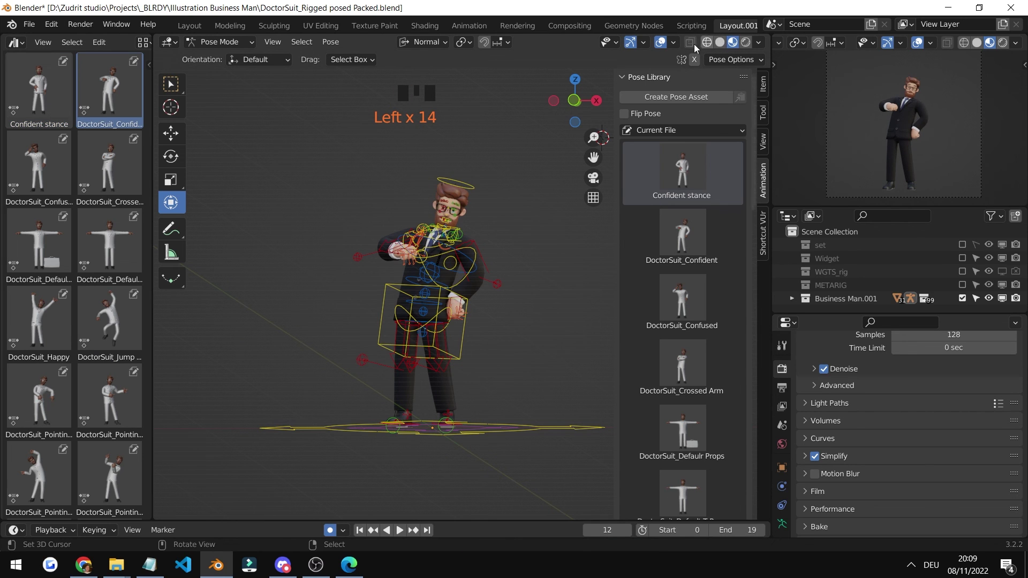
{"action": "left_click", "coordinate": [660, 43]}
{"action": "scroll", "coordinate": [502, 227], "scroll_direction": "up", "scroll_amount": 2}
{"action": "double_click", "coordinate": [17, 97]}
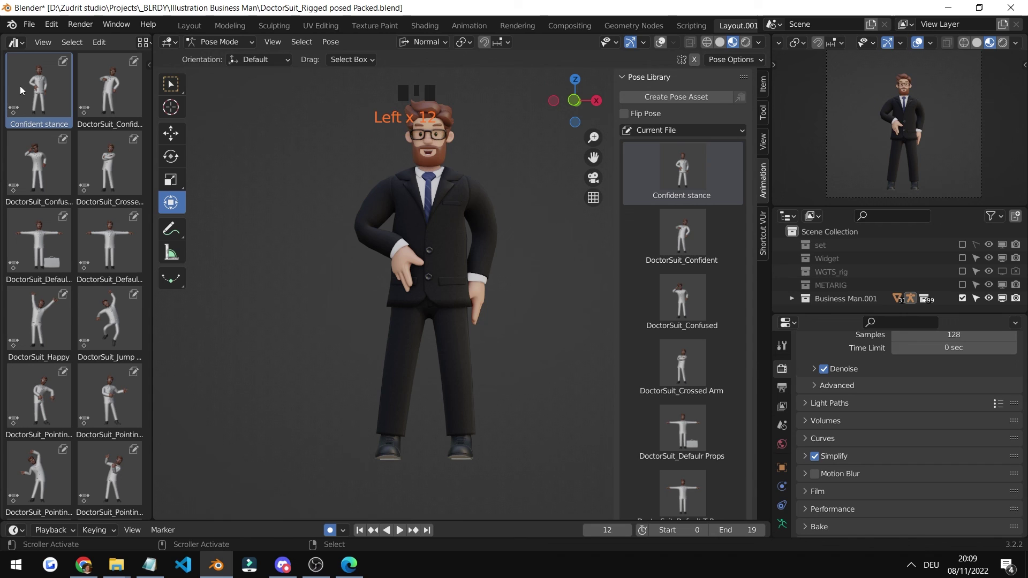